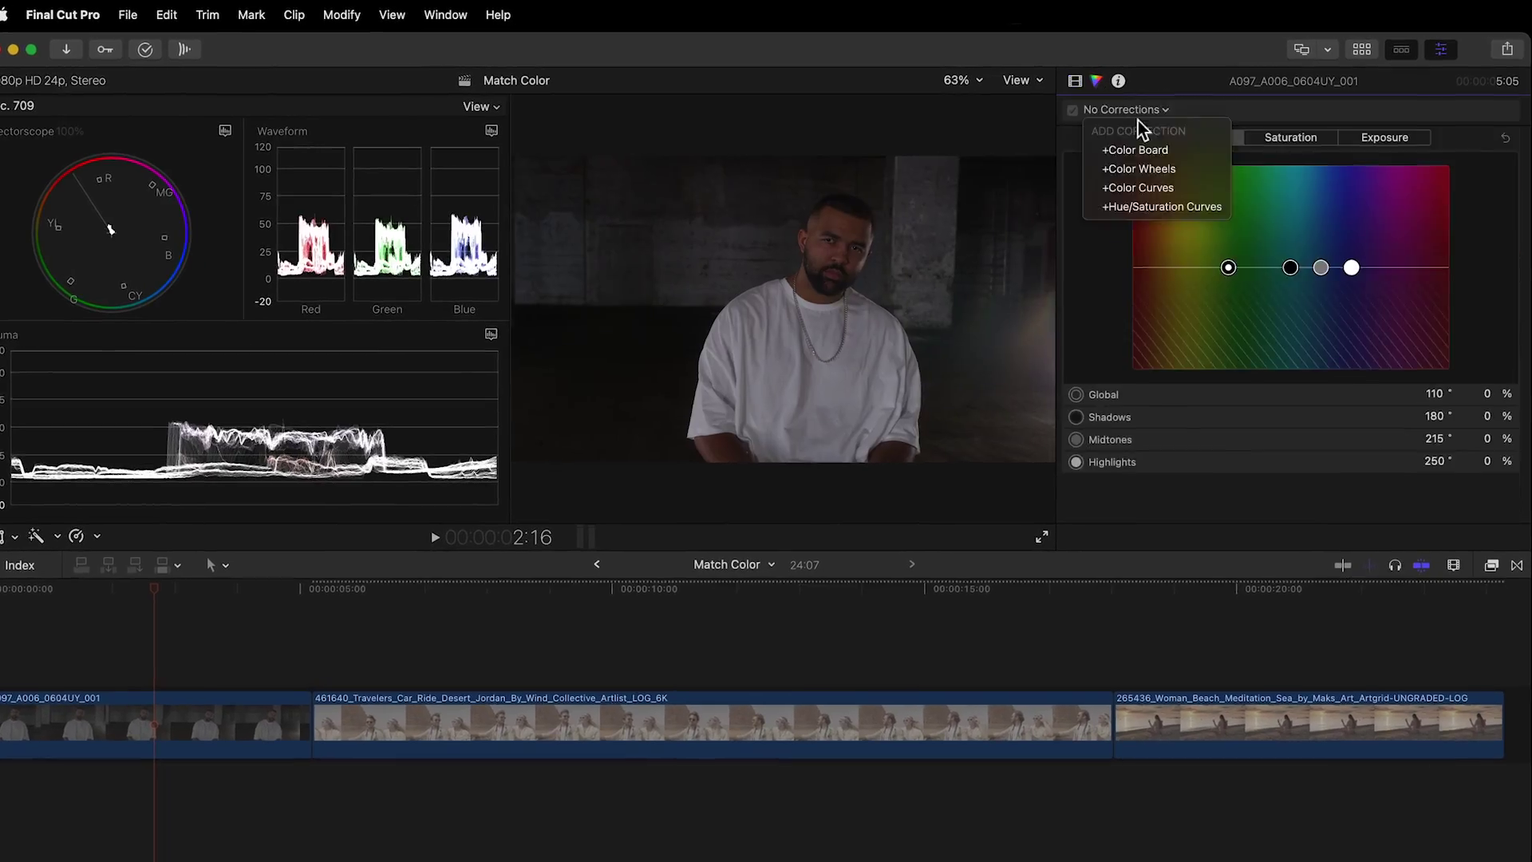
Step: Choose the RedWideGamut_Log3G10 to Rec709 conversion LUT for the A097 interview clip
left_click(1131, 164)
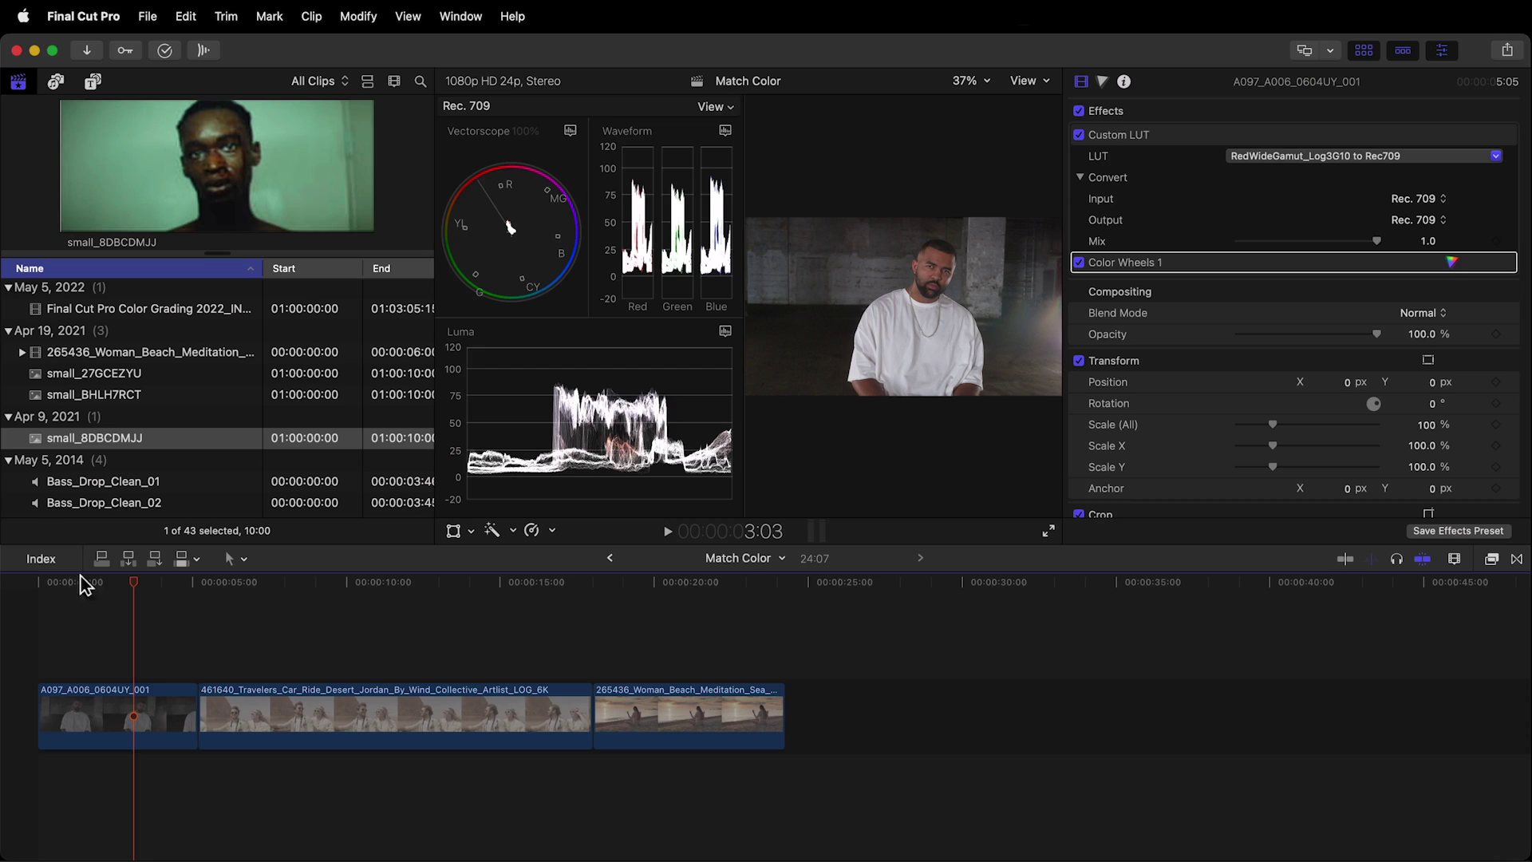
Step: Place the small_8DBCDMJJ, small_BHLH7RCT and small_27GCEZYU stills into the timeline
left_click_drag(82, 581, 209, 719)
left_click(32, 397)
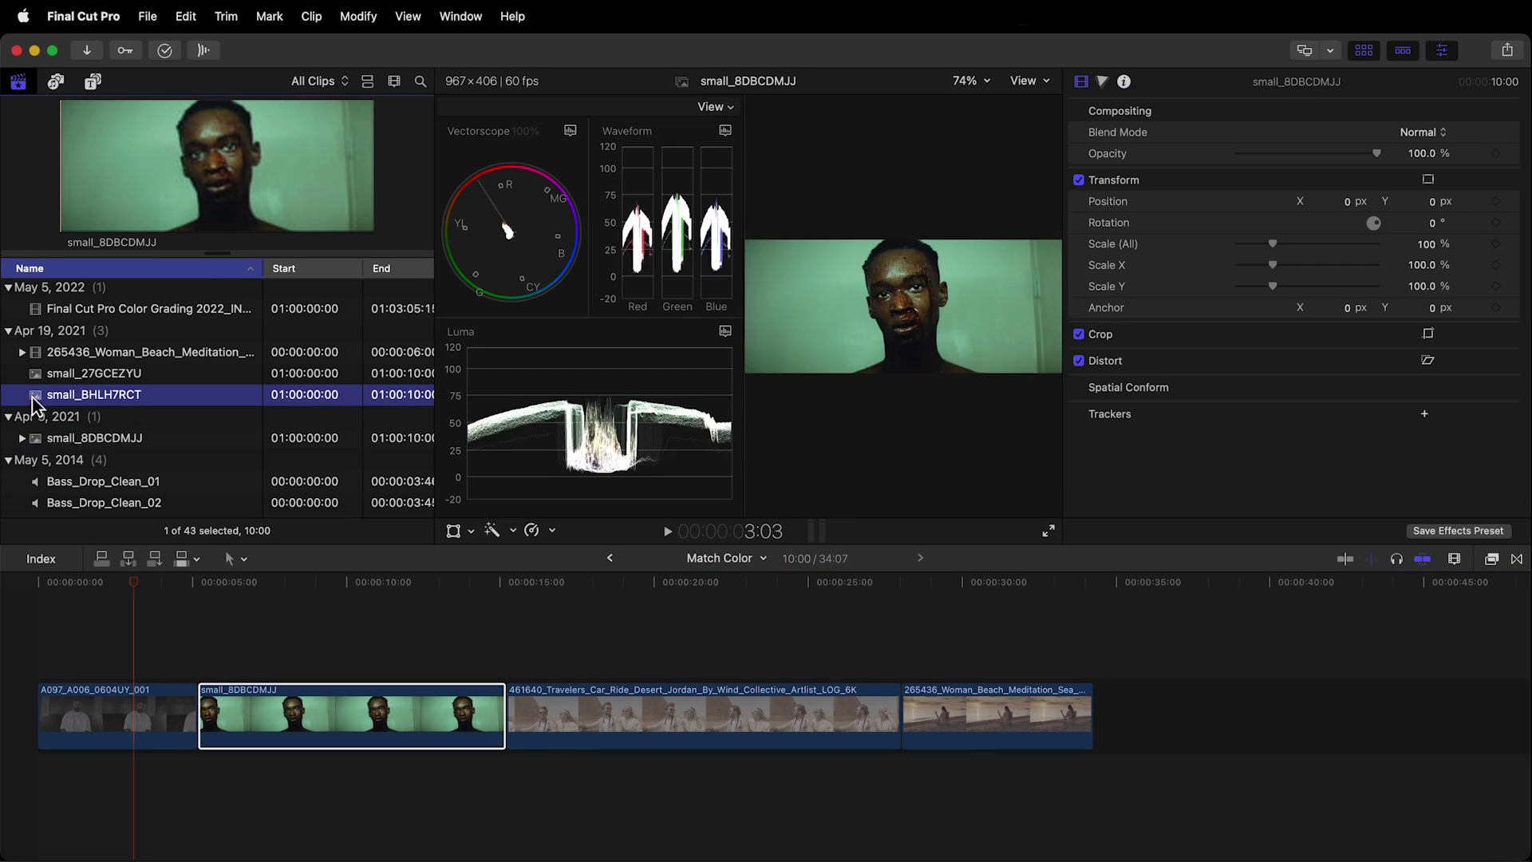
key("e")
left_click_drag(39, 375, 890, 762)
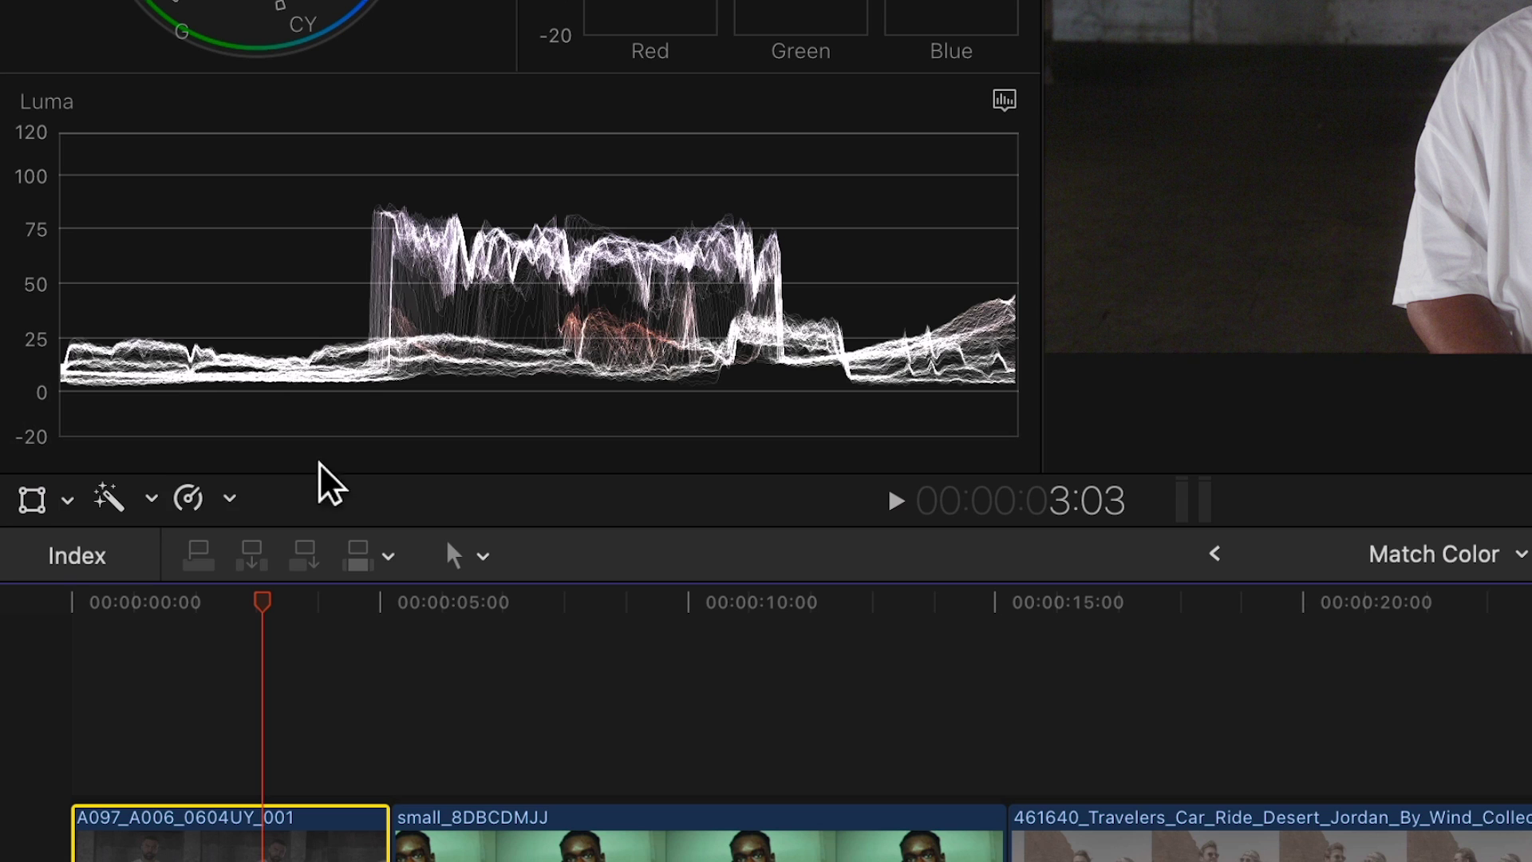
Step: Add Match Color below Color Wheels 1 and match A097 to a frame of the green small_8DBCDMJJ still
left_click(151, 498)
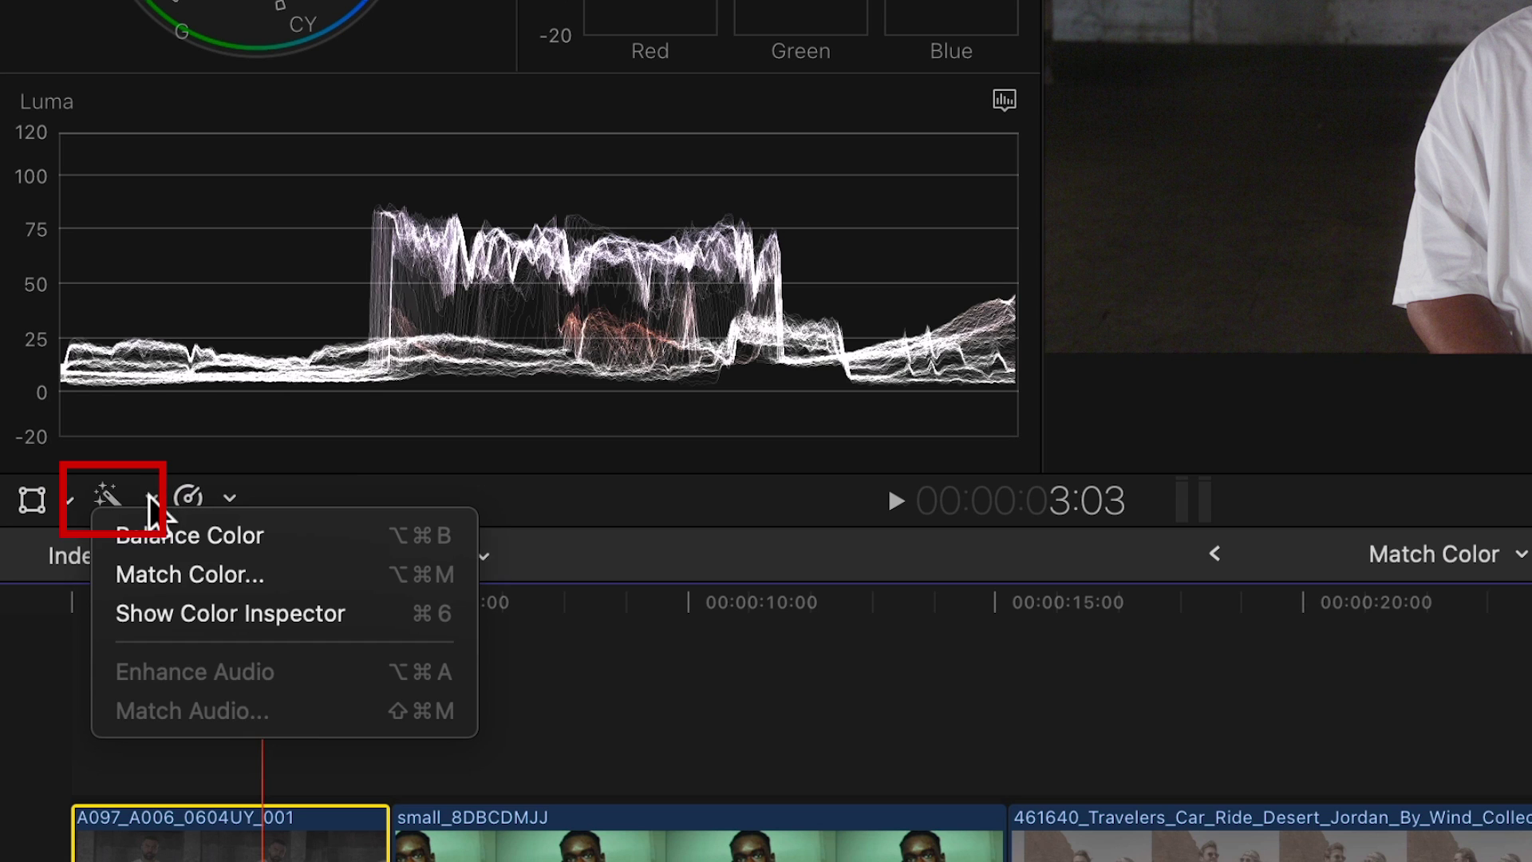
left_click(189, 569)
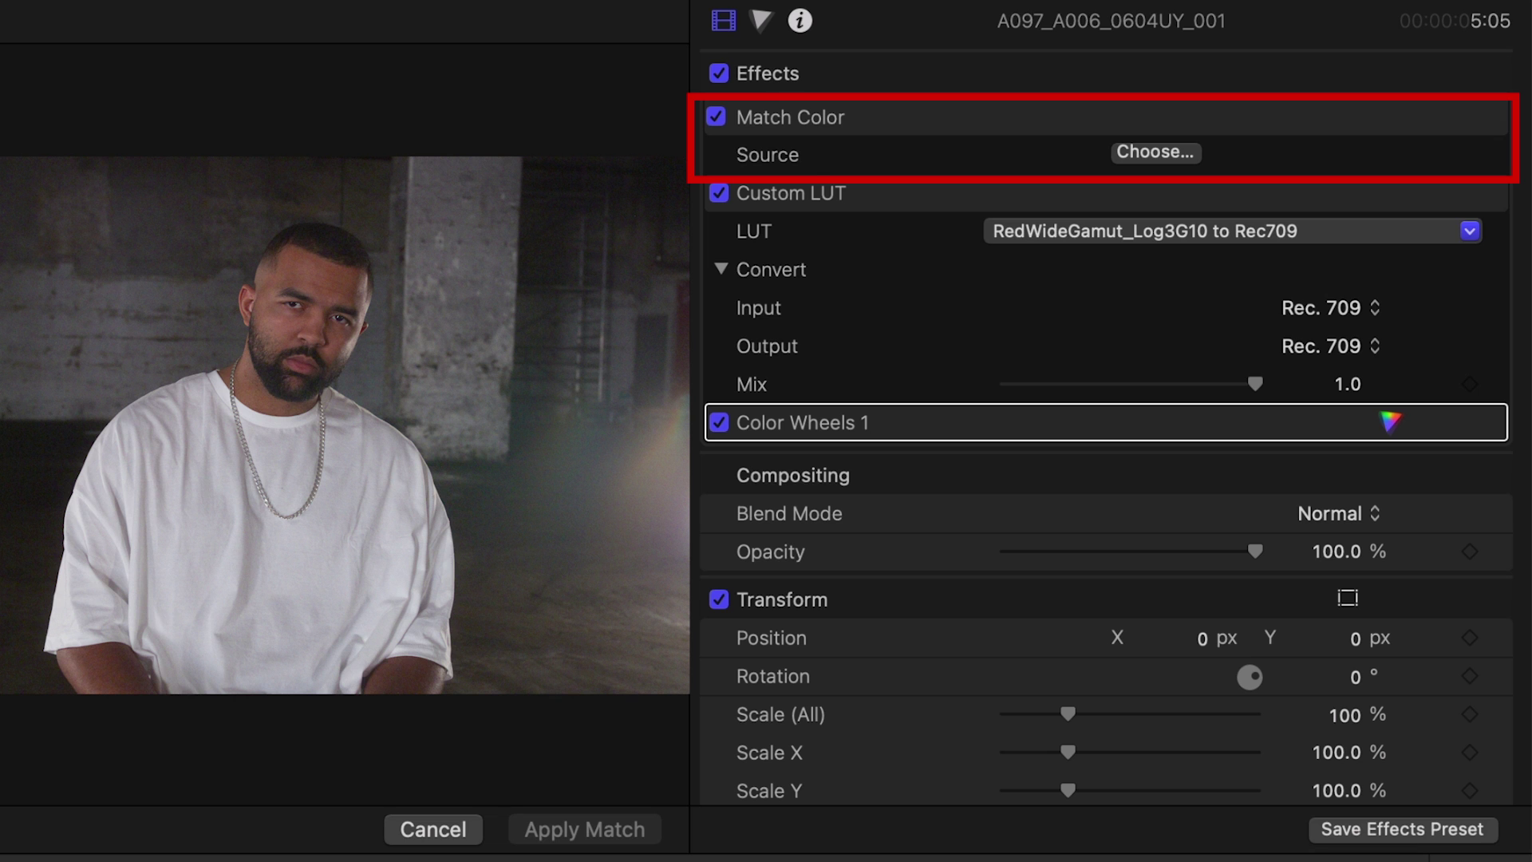
left_click_drag(820, 120, 832, 433)
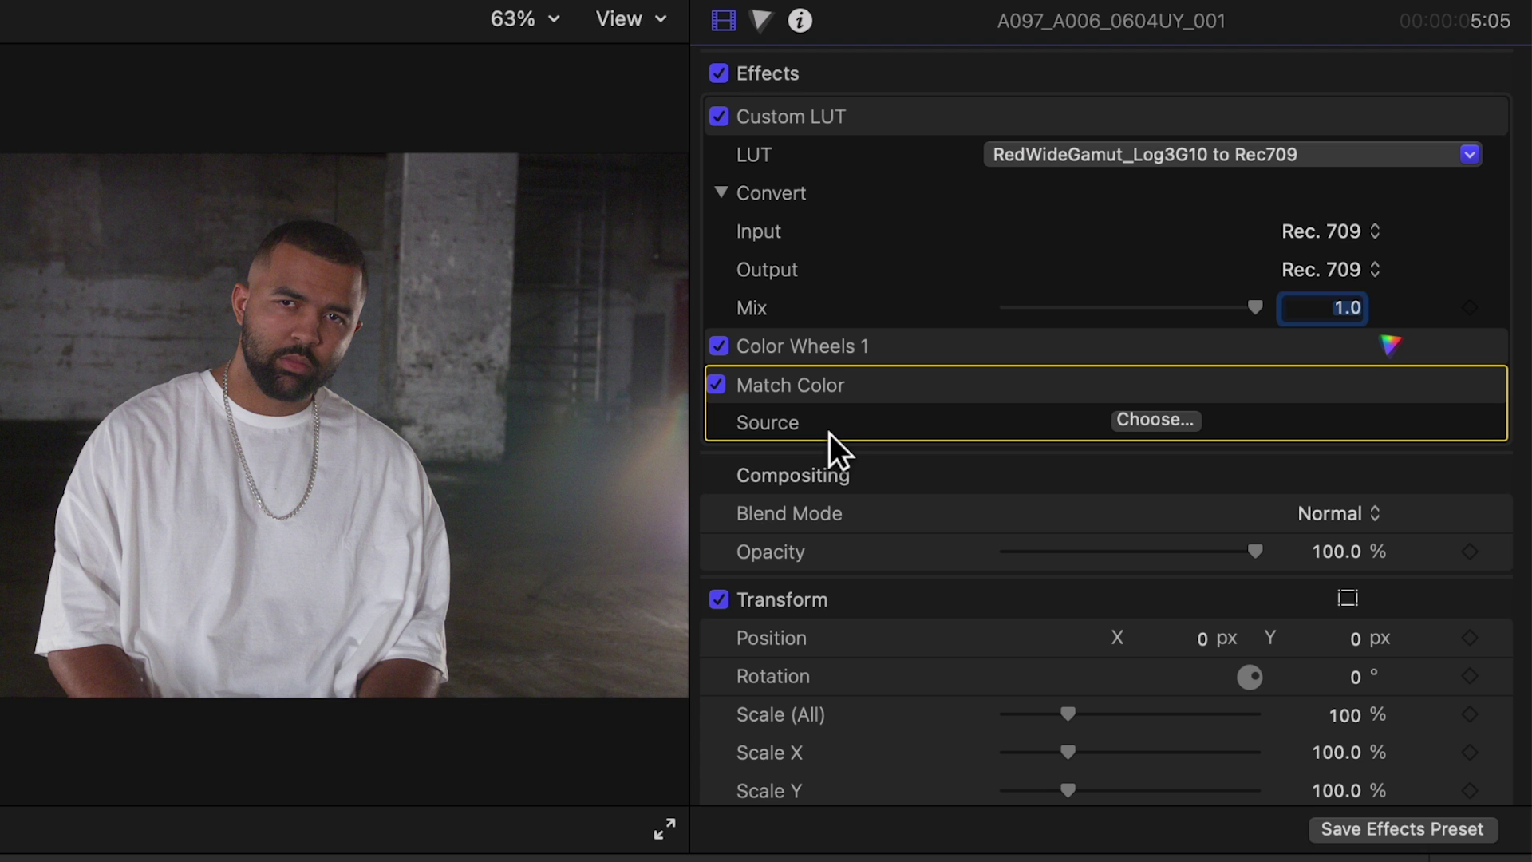
left_click(1155, 420)
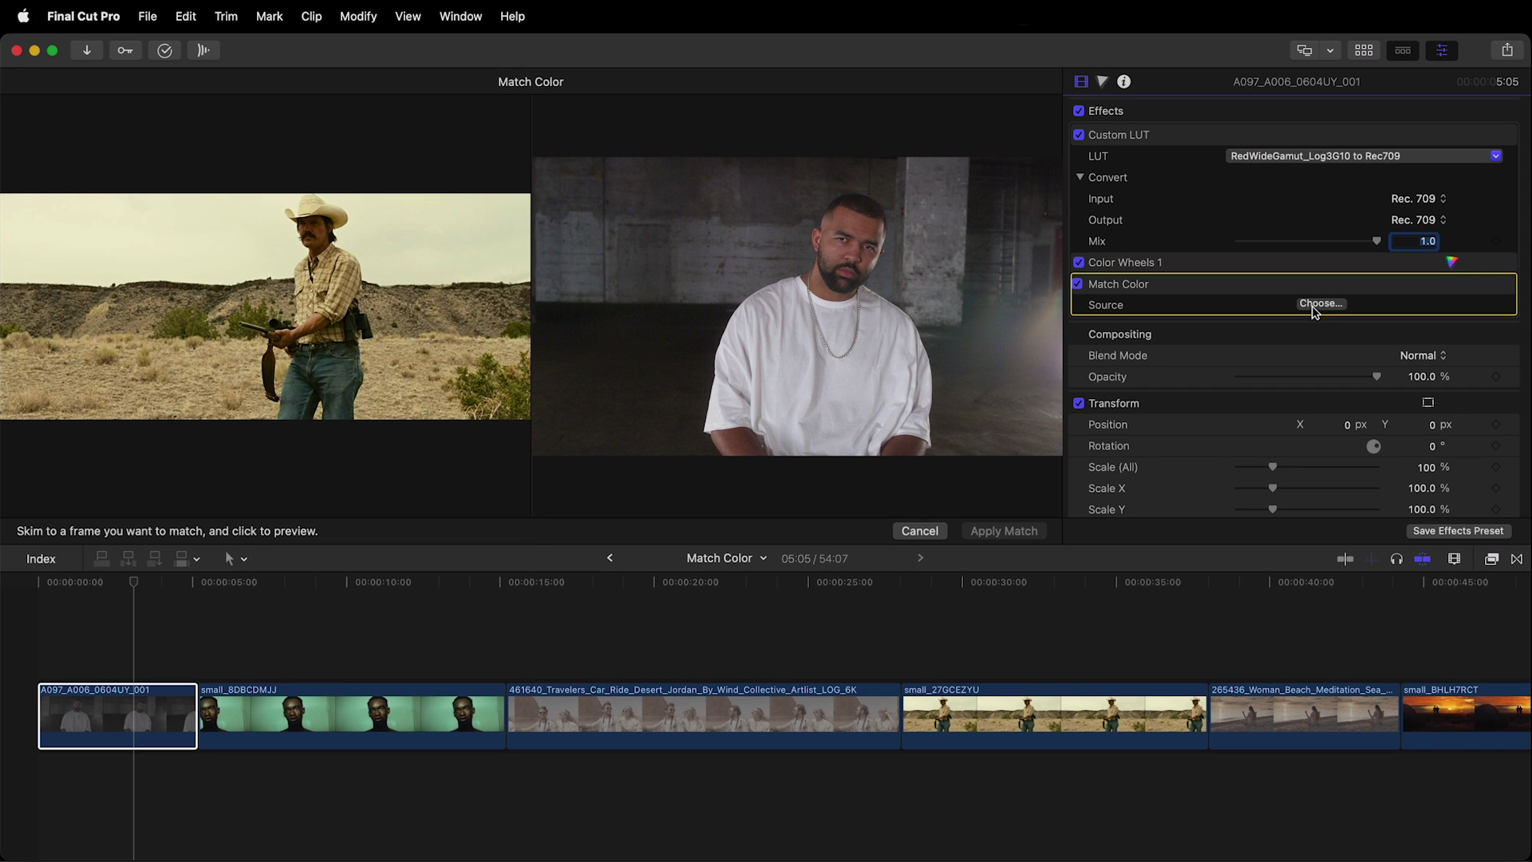
left_click(551, 634)
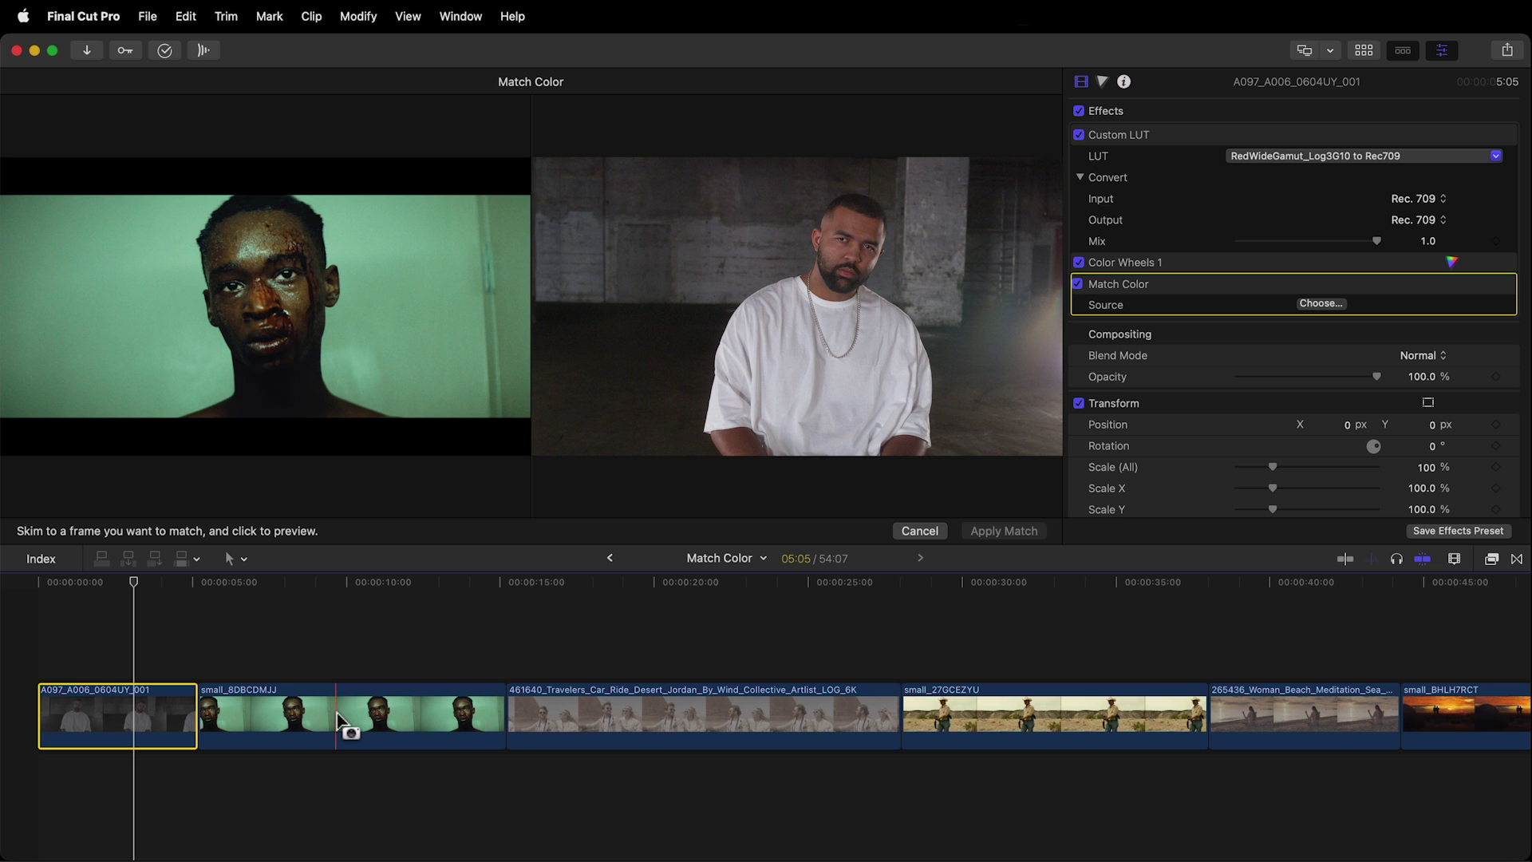
left_click(343, 716)
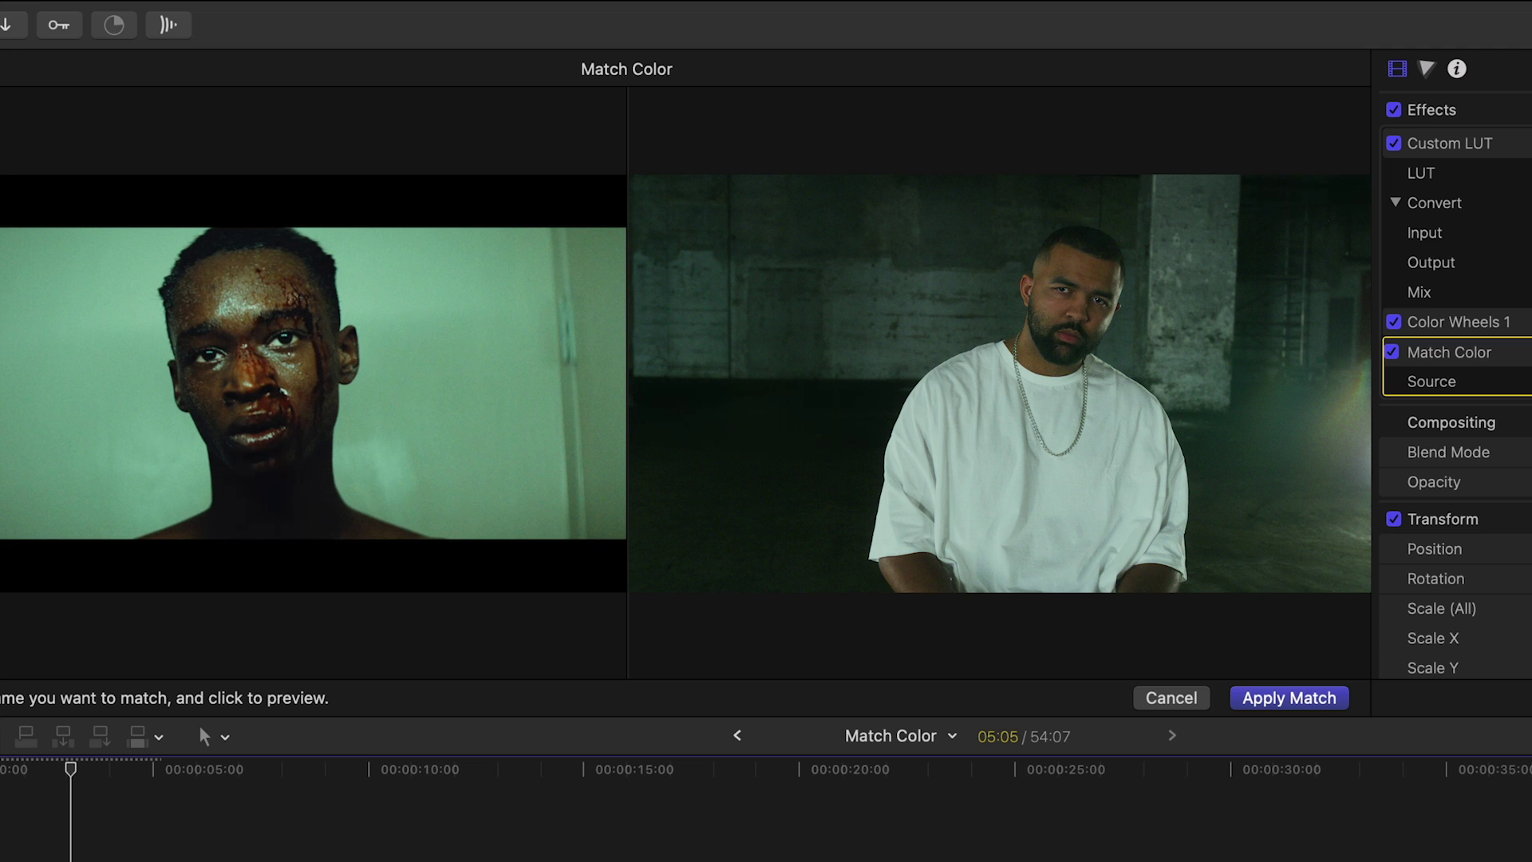
left_click(1261, 702)
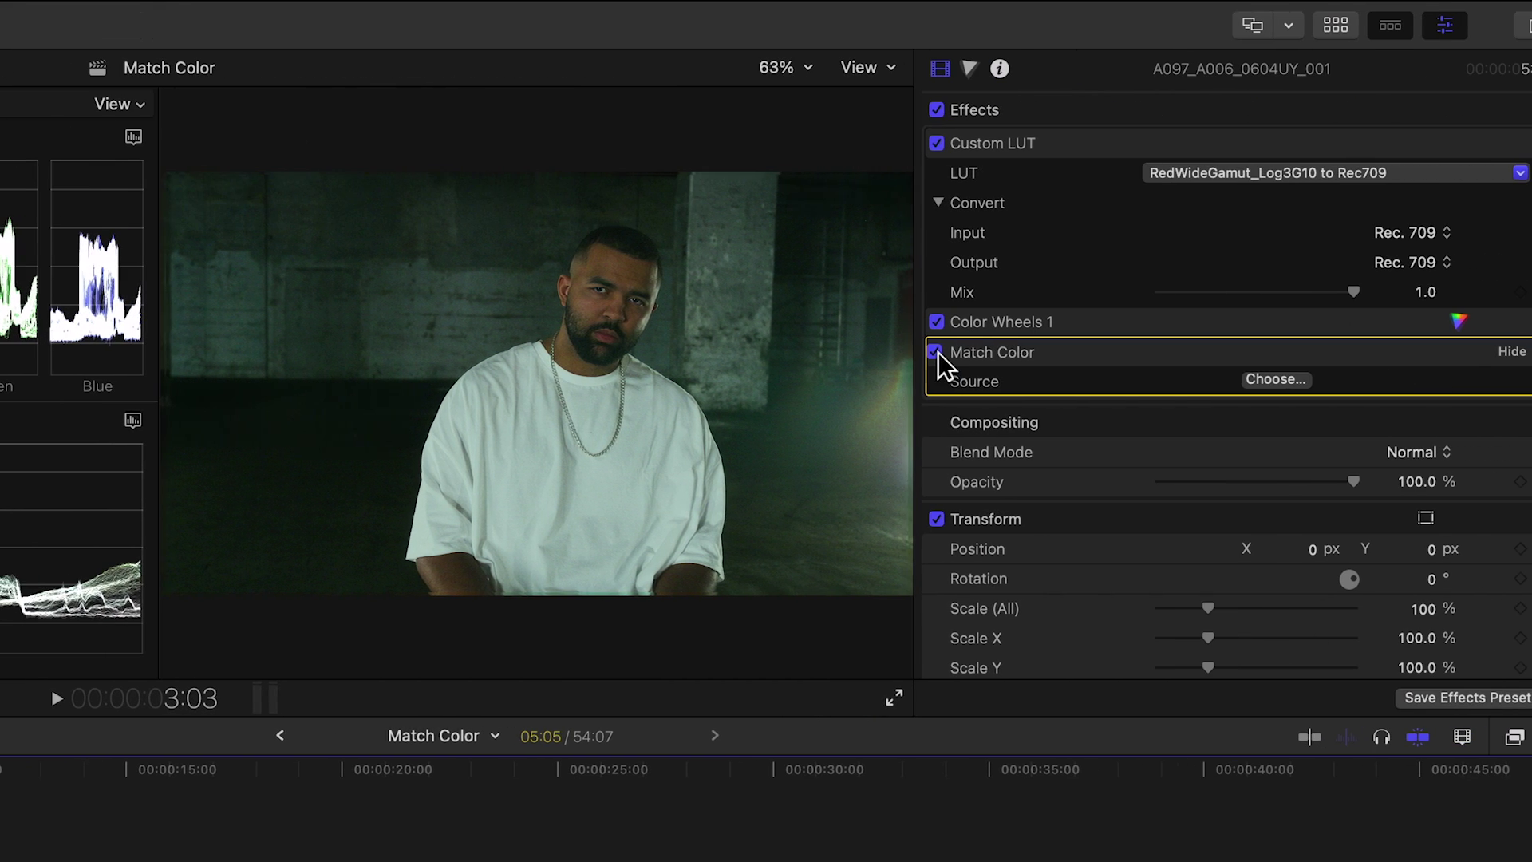
Step: Toggle the A097 clip's Match Color off and back on to compare the result
left_click(1311, 352)
left_click(936, 353)
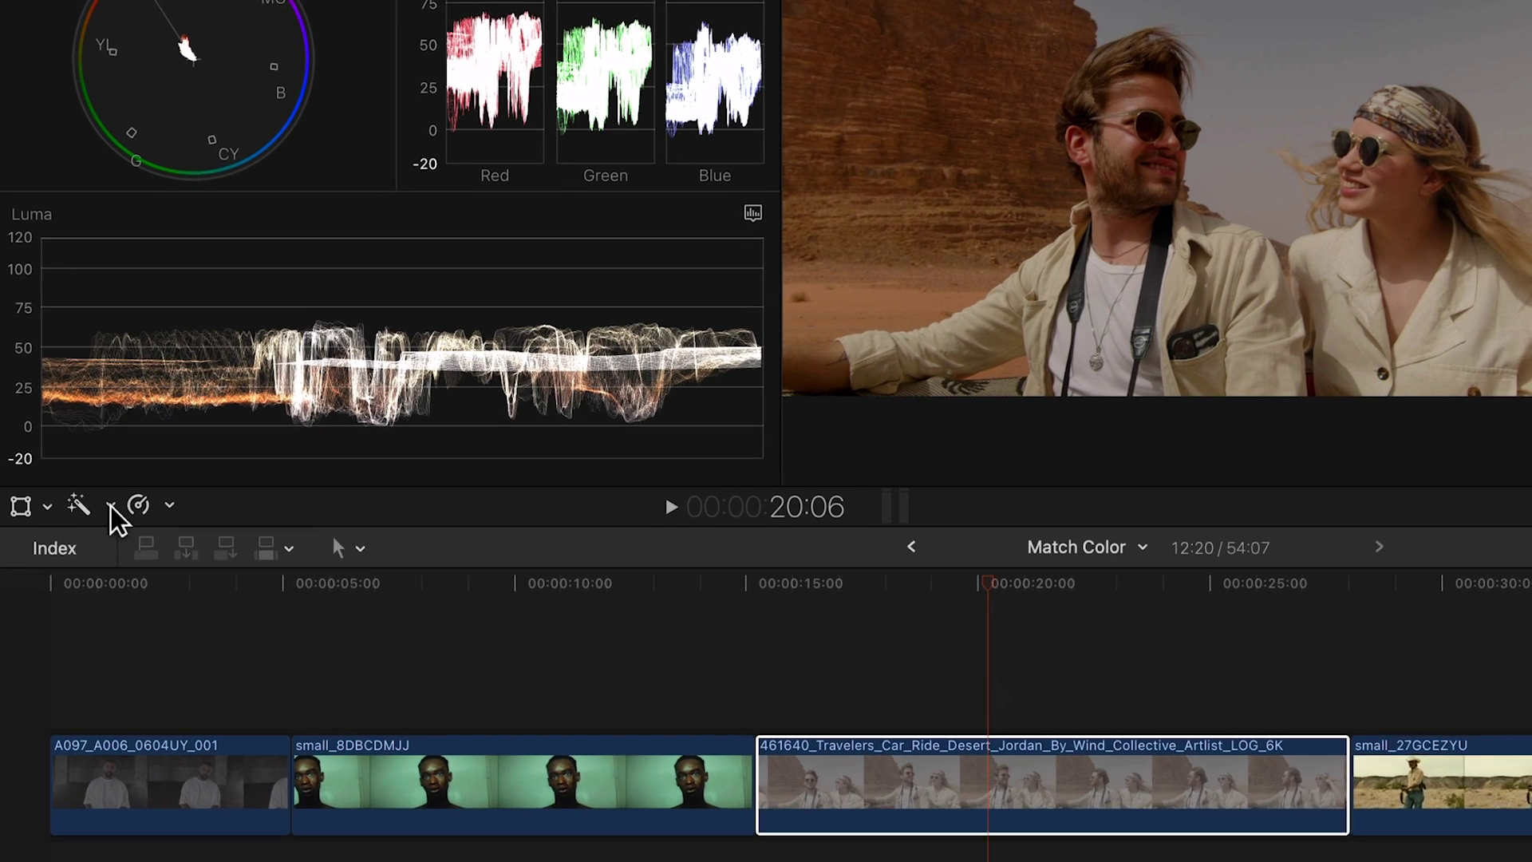
Step: Add Match Color below Color Wheels 1 on the travellers clip and preview it against a small_27GCEZYU frame
left_click(78, 530)
left_click(132, 557)
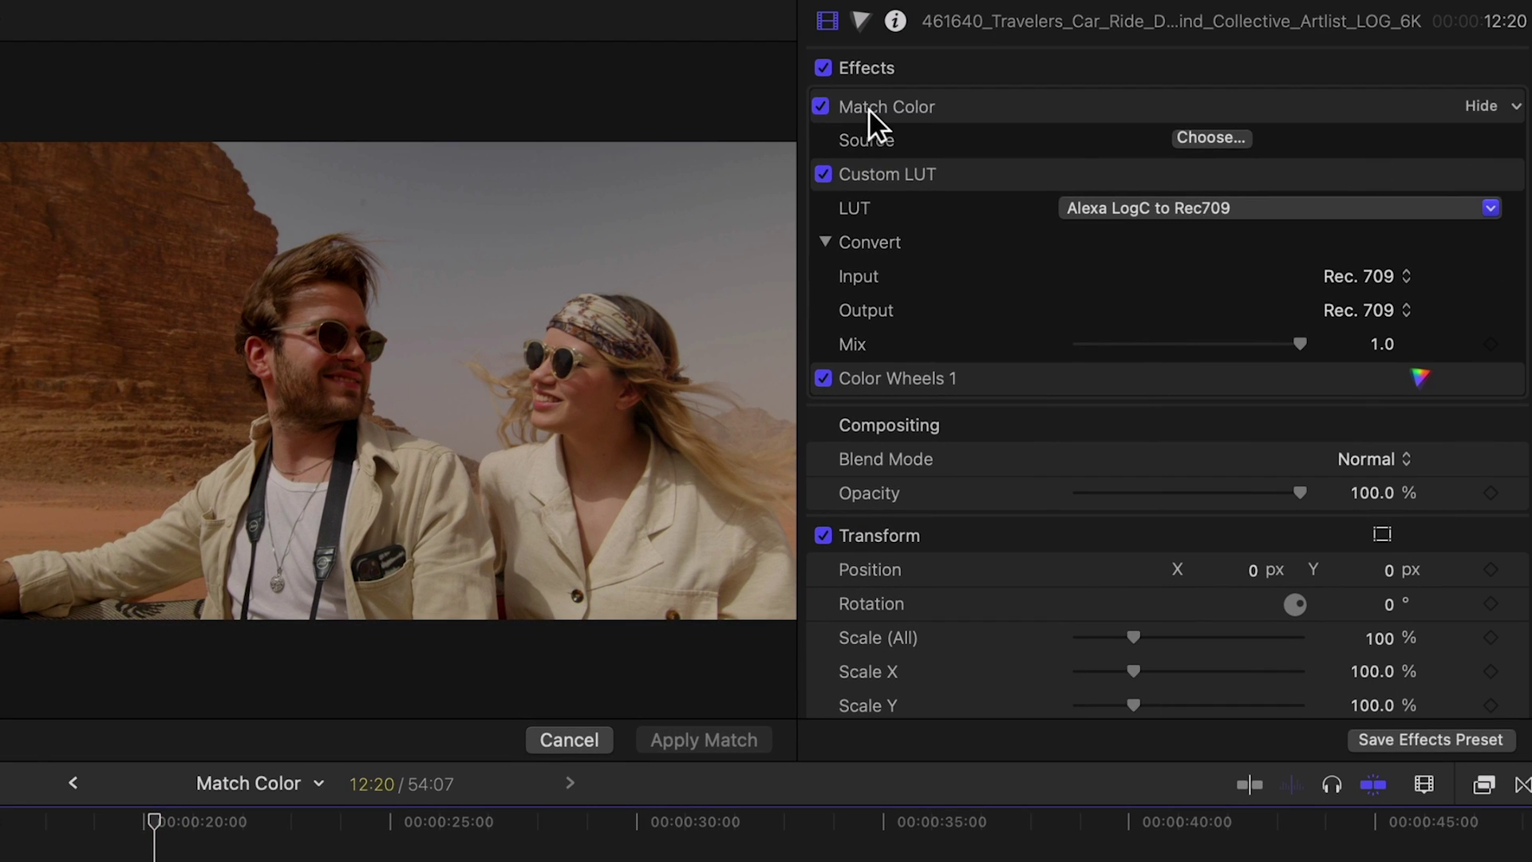
left_click_drag(1009, 73, 1033, 346)
left_click(1193, 376)
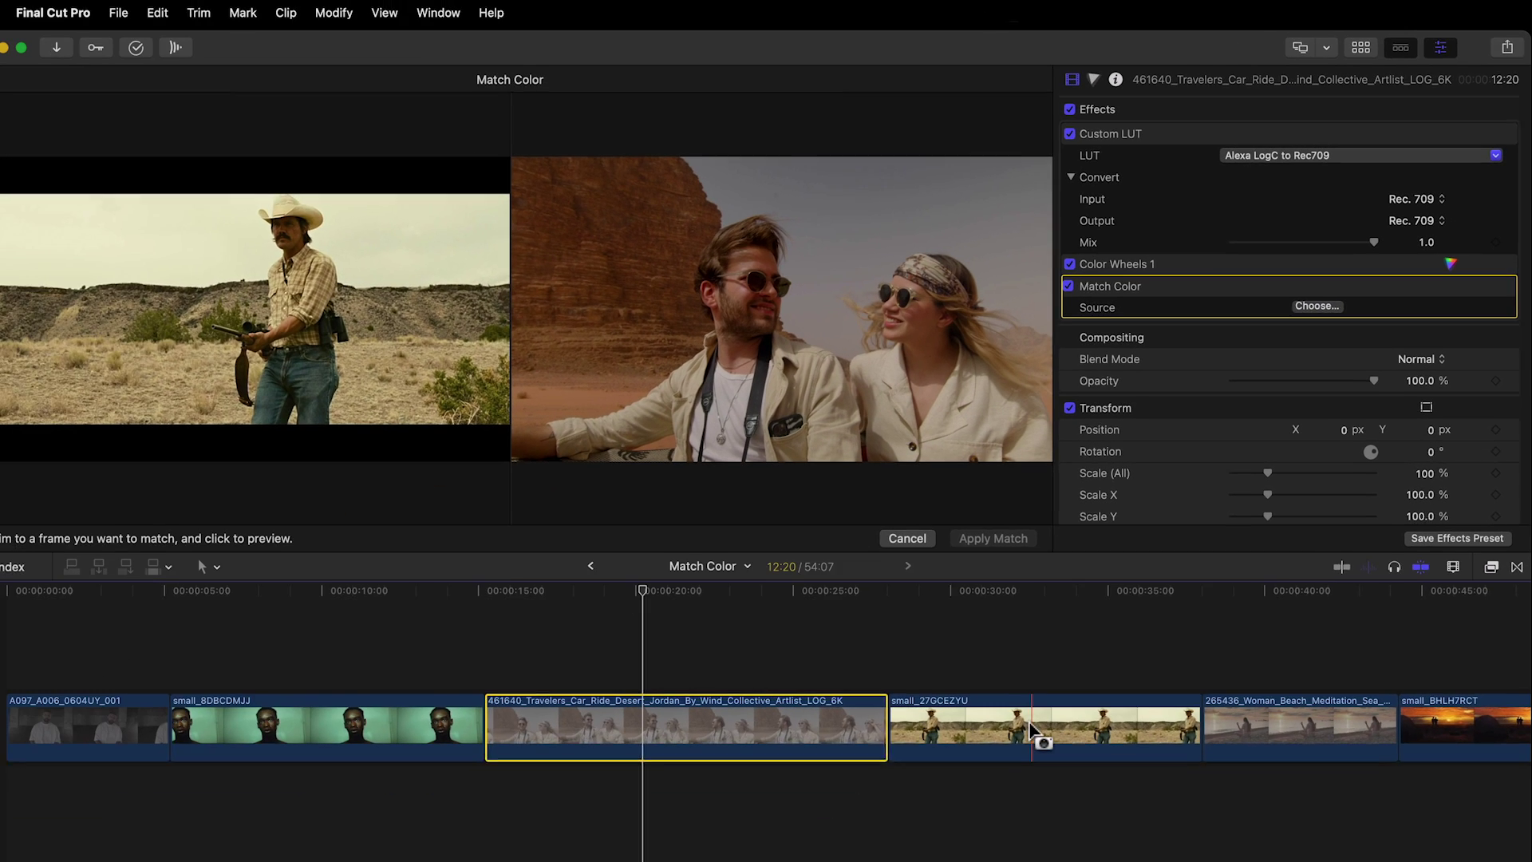
left_click(1023, 728)
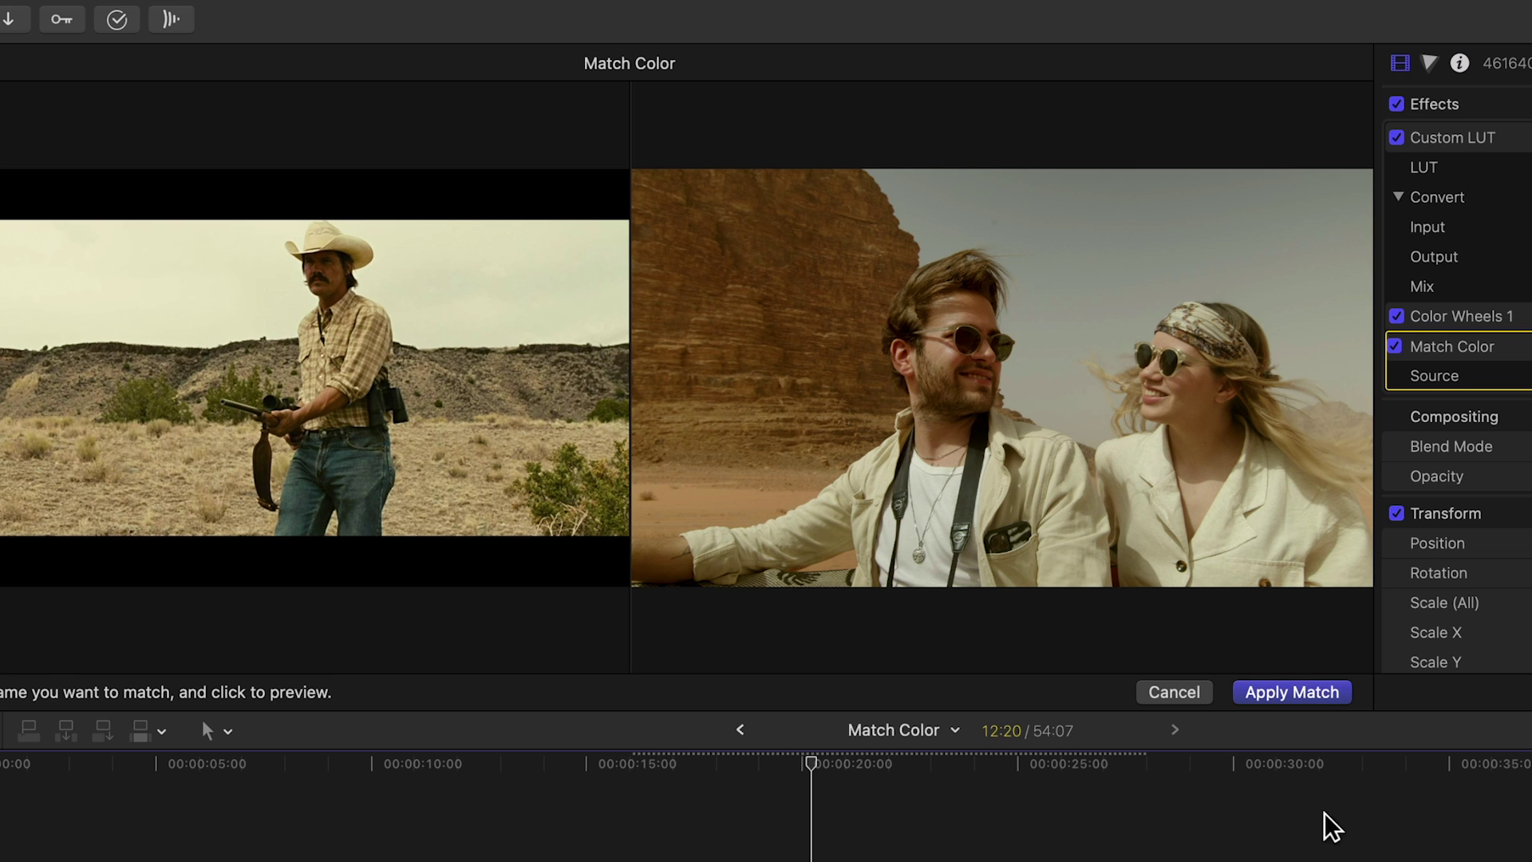
Step: Apply the cowboy-still match, then add Color Wheels 2 and move it above Match Color
left_click(1292, 692)
left_click(1182, 62)
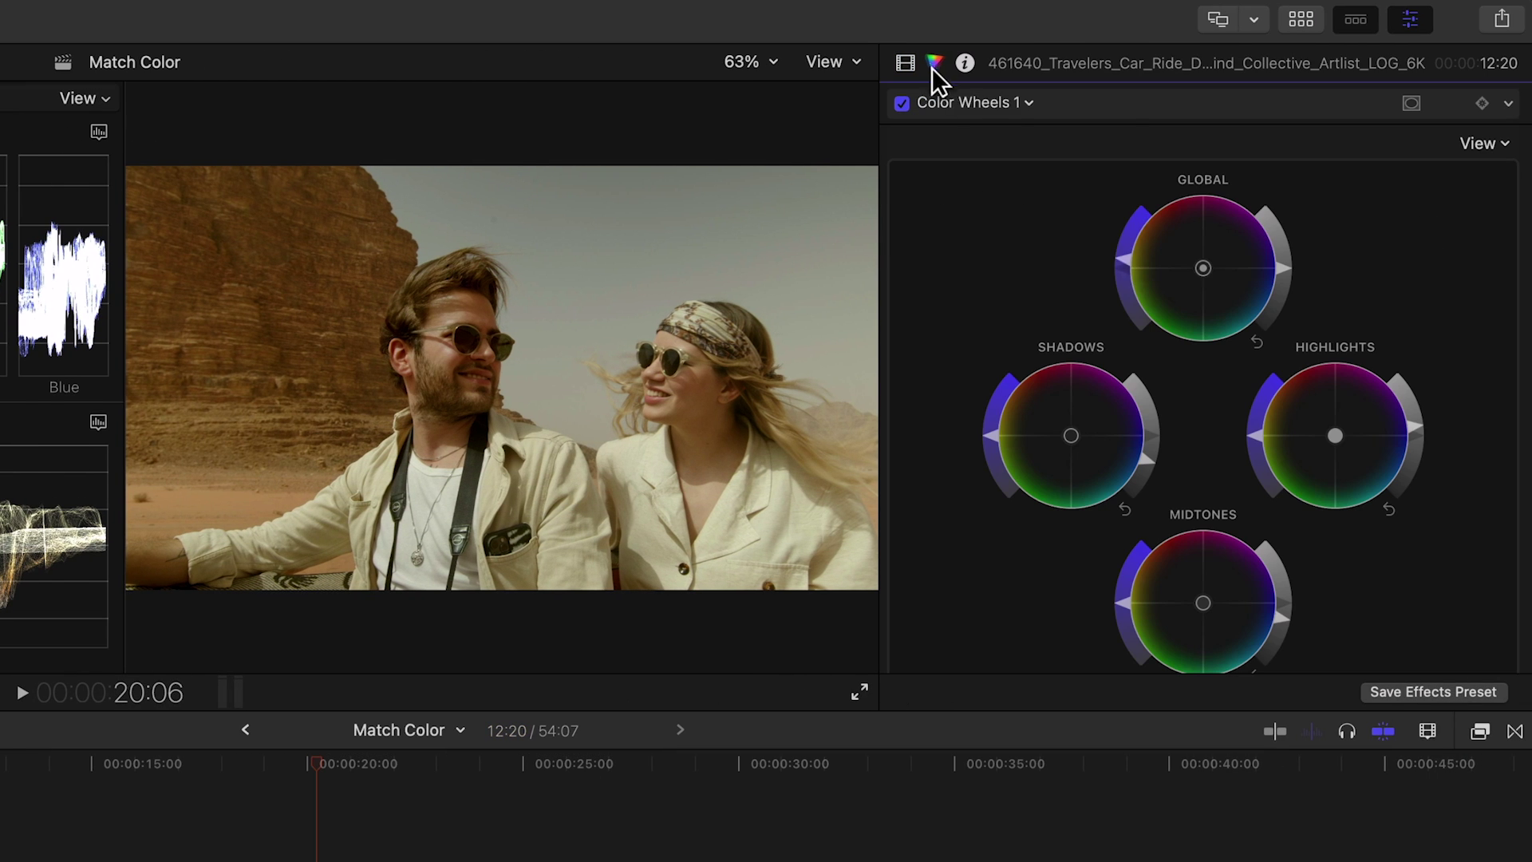
left_click(1249, 105)
left_click(1277, 249)
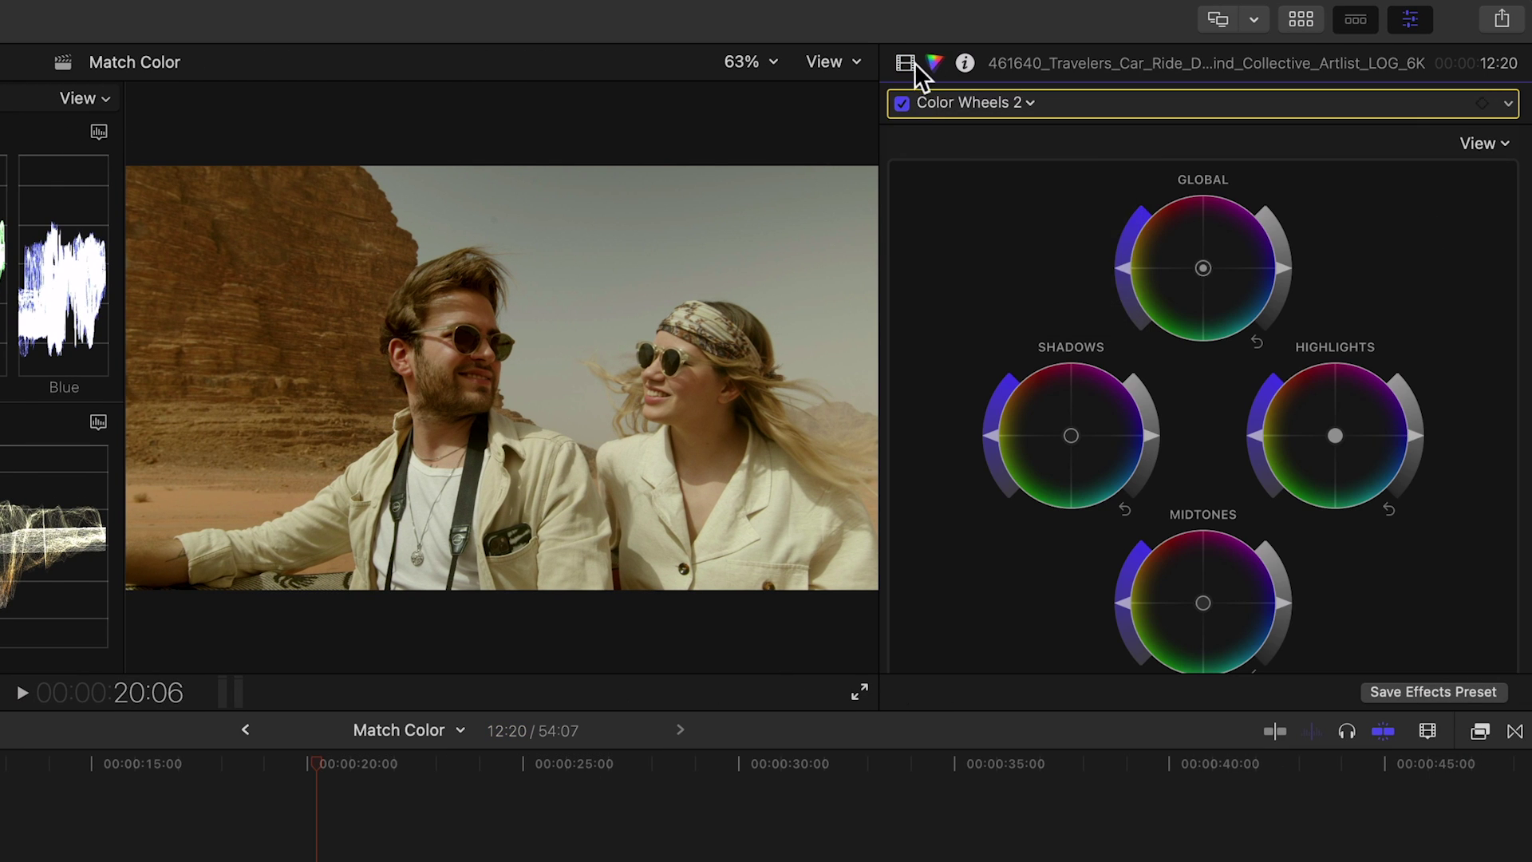
left_click(915, 64)
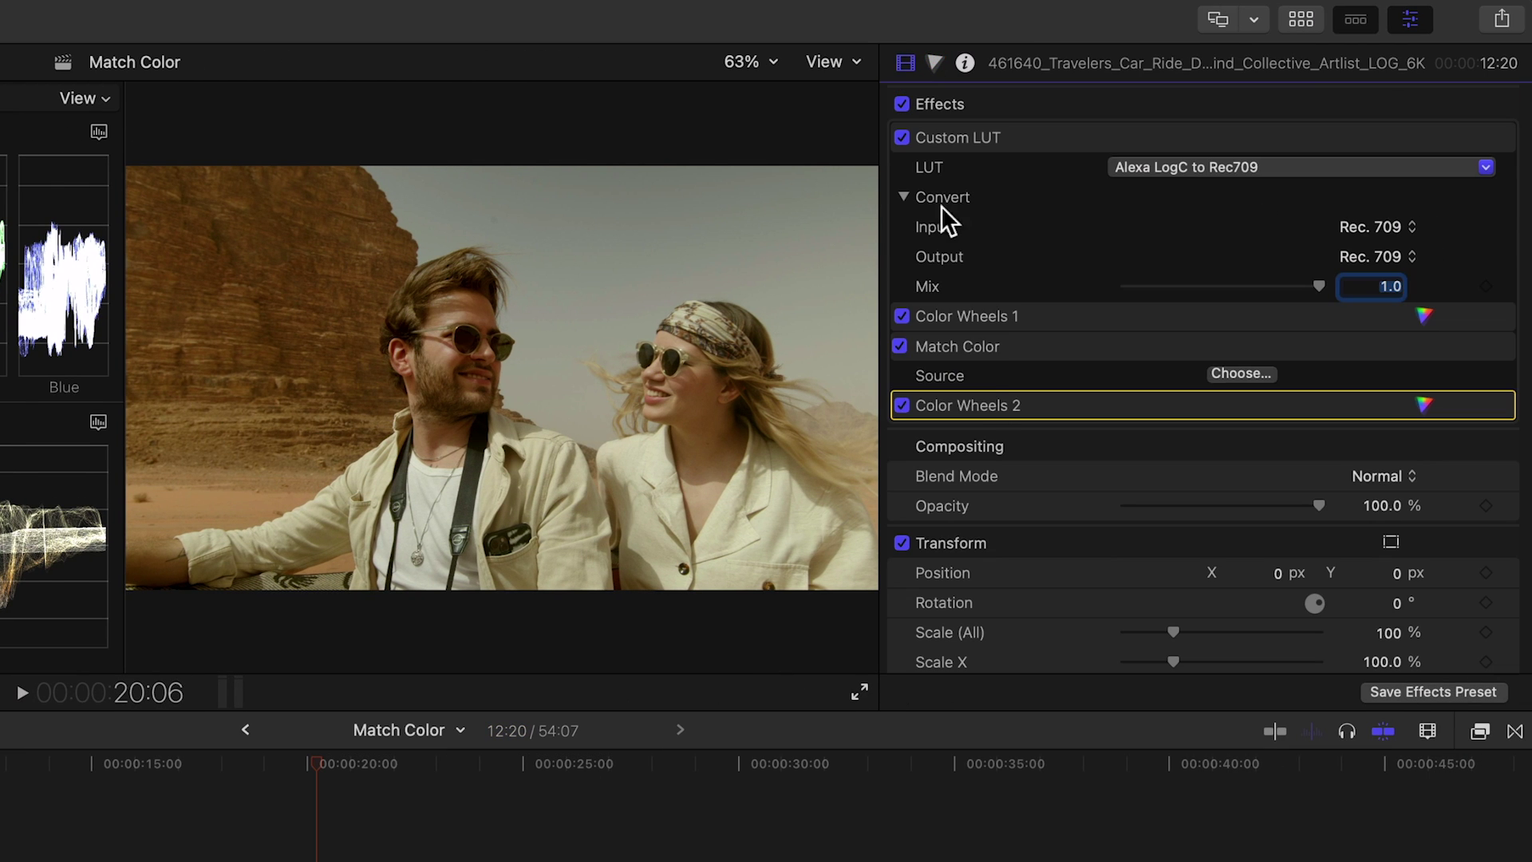
left_click_drag(983, 400, 982, 351)
Step: Give Color Wheels 2 a sampled colour mask with narrowed saturation and an enlarged oval shape mask over the couple
key("super+6")
left_click(1411, 103)
left_click(1275, 143)
scroll(1248, 572, "down", 2)
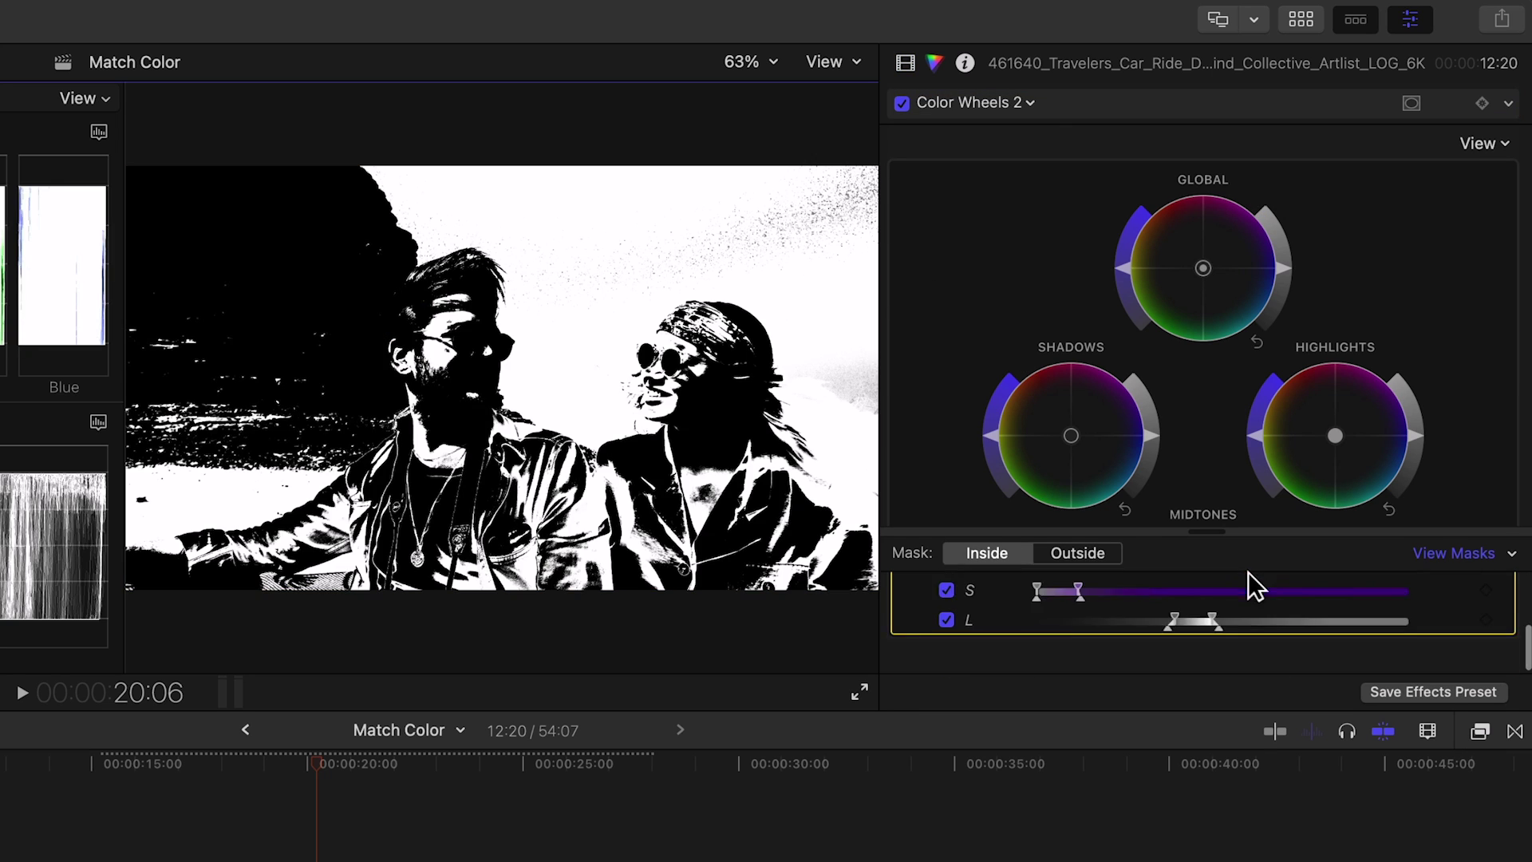
left_click_drag(1065, 615, 1027, 615)
left_click(1412, 103)
left_click(1313, 112)
left_click_drag(731, 297, 773, 528)
left_click(1467, 552)
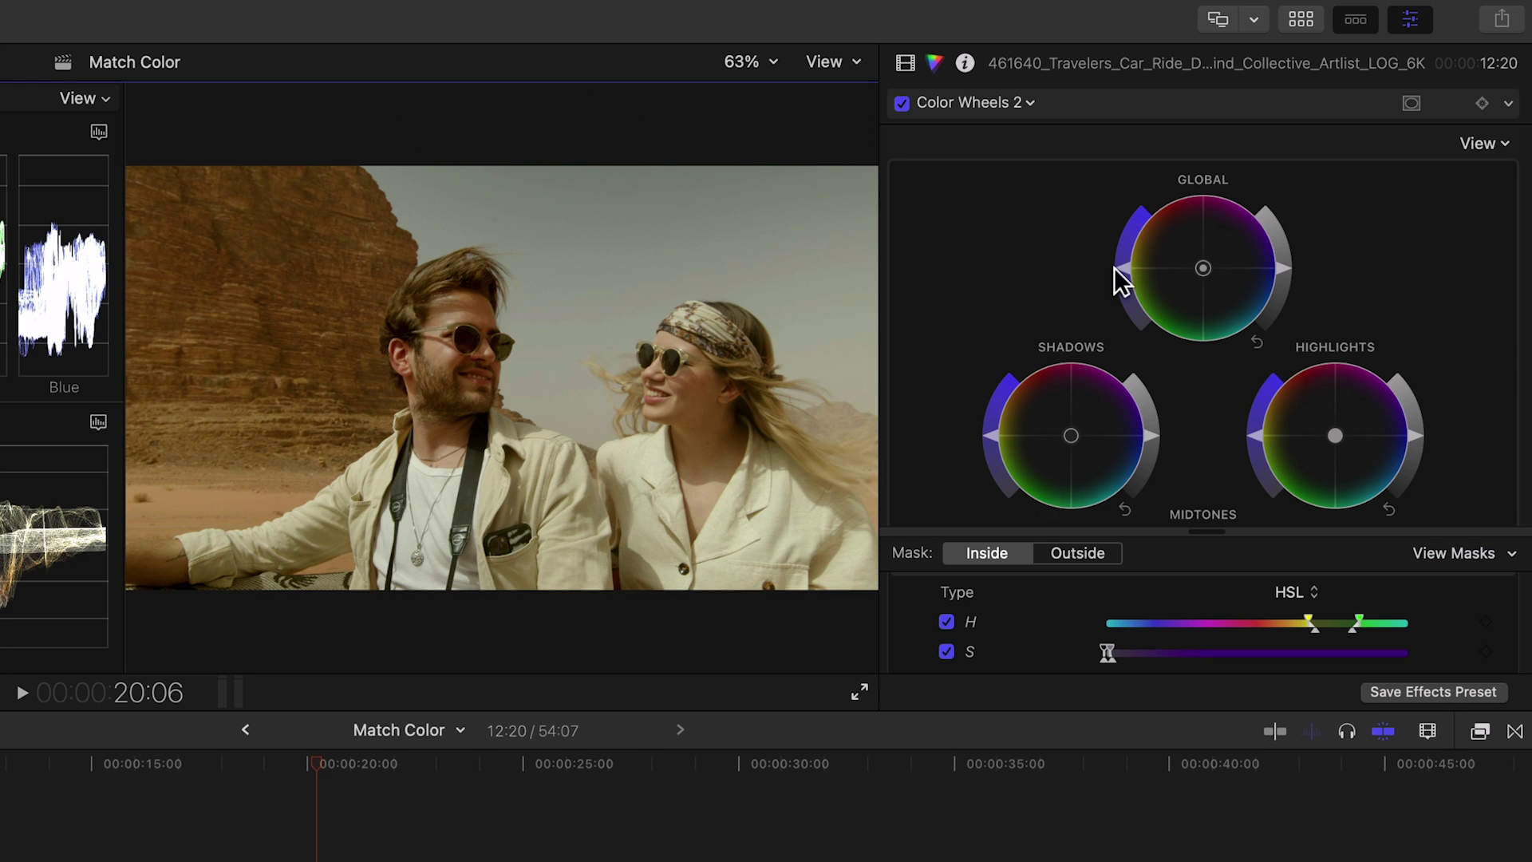
Step: Push the masked Global wheel toward yellow, raise Highlights, then switch the effects off to compare
left_click_drag(1114, 267, 1151, 256)
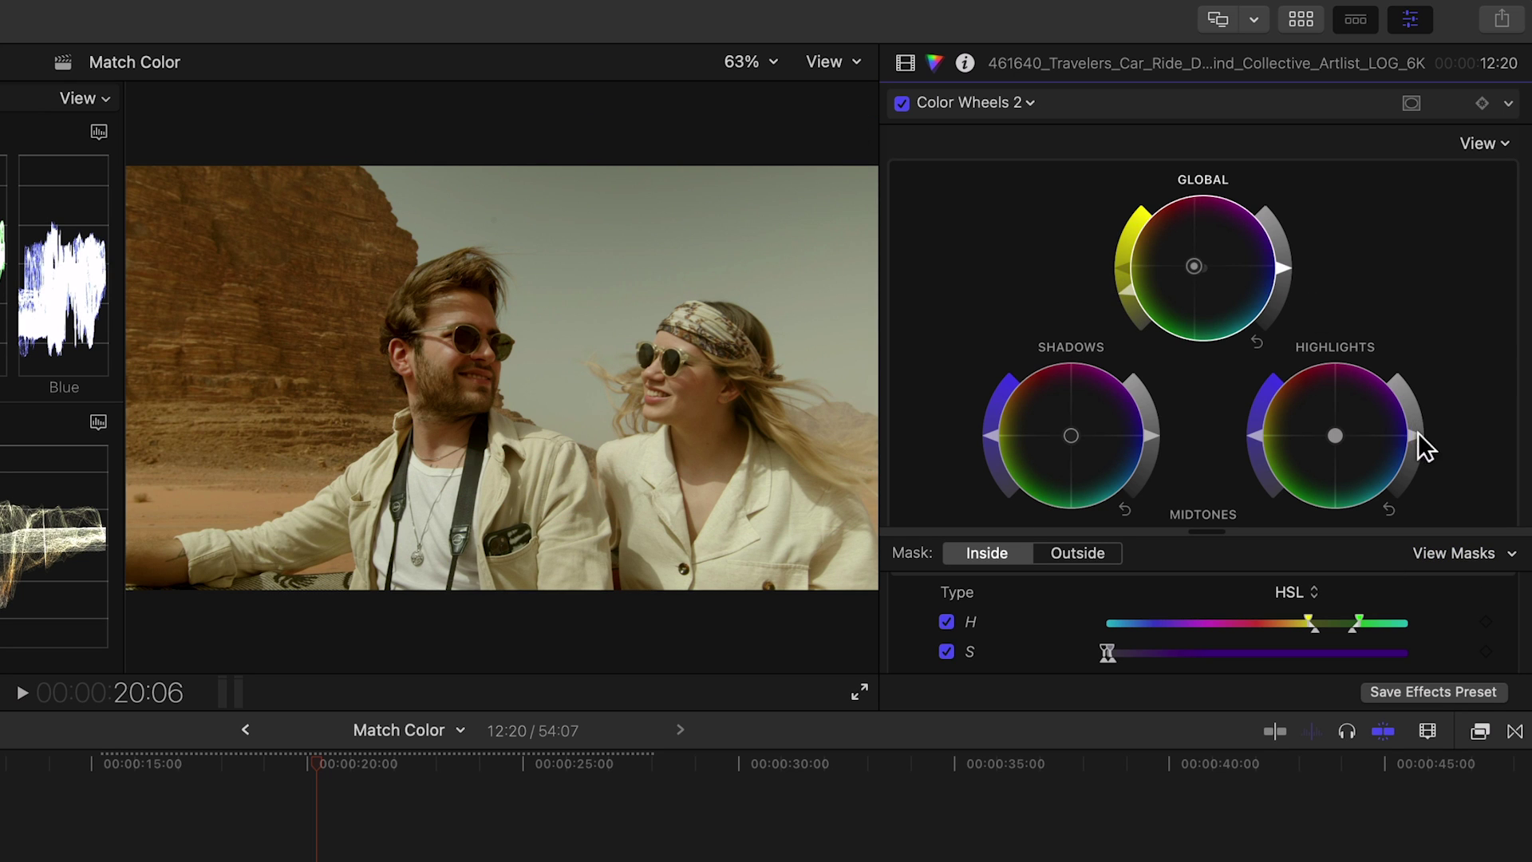
left_click_drag(1418, 434, 1400, 394)
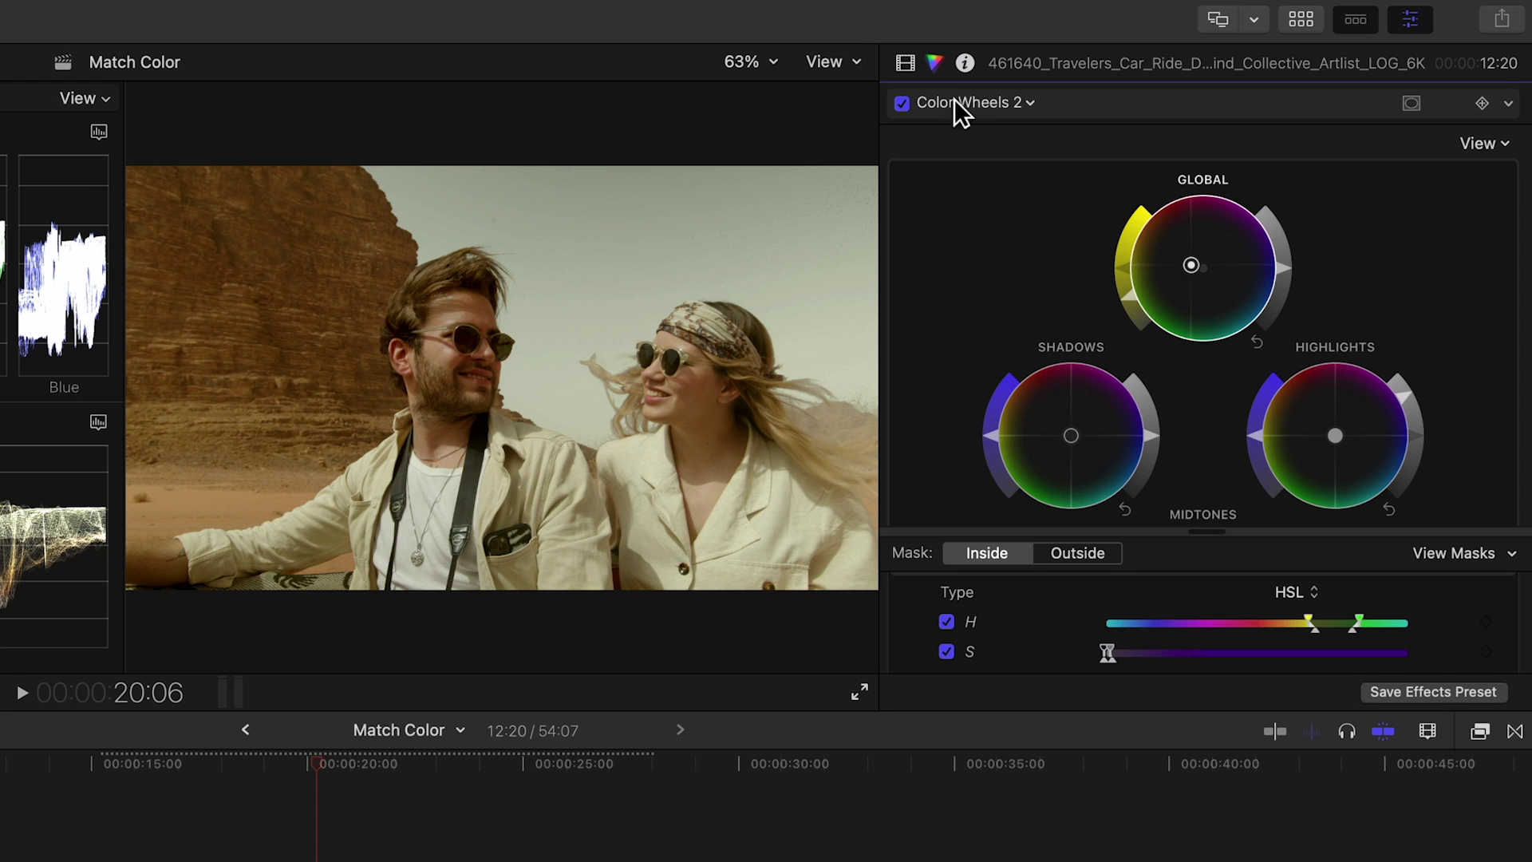
left_click(905, 63)
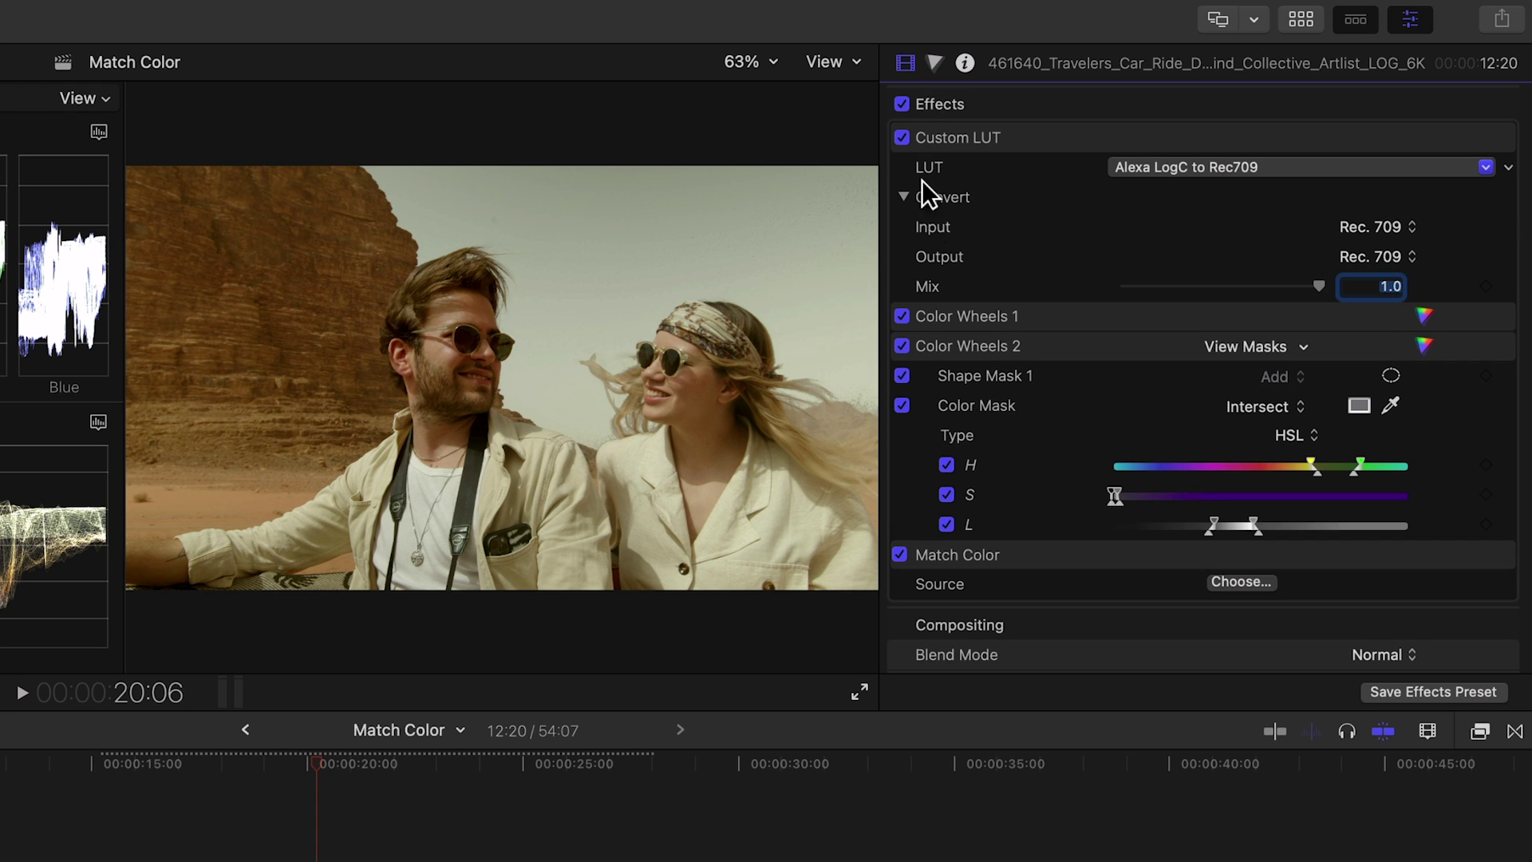
left_click(1465, 344)
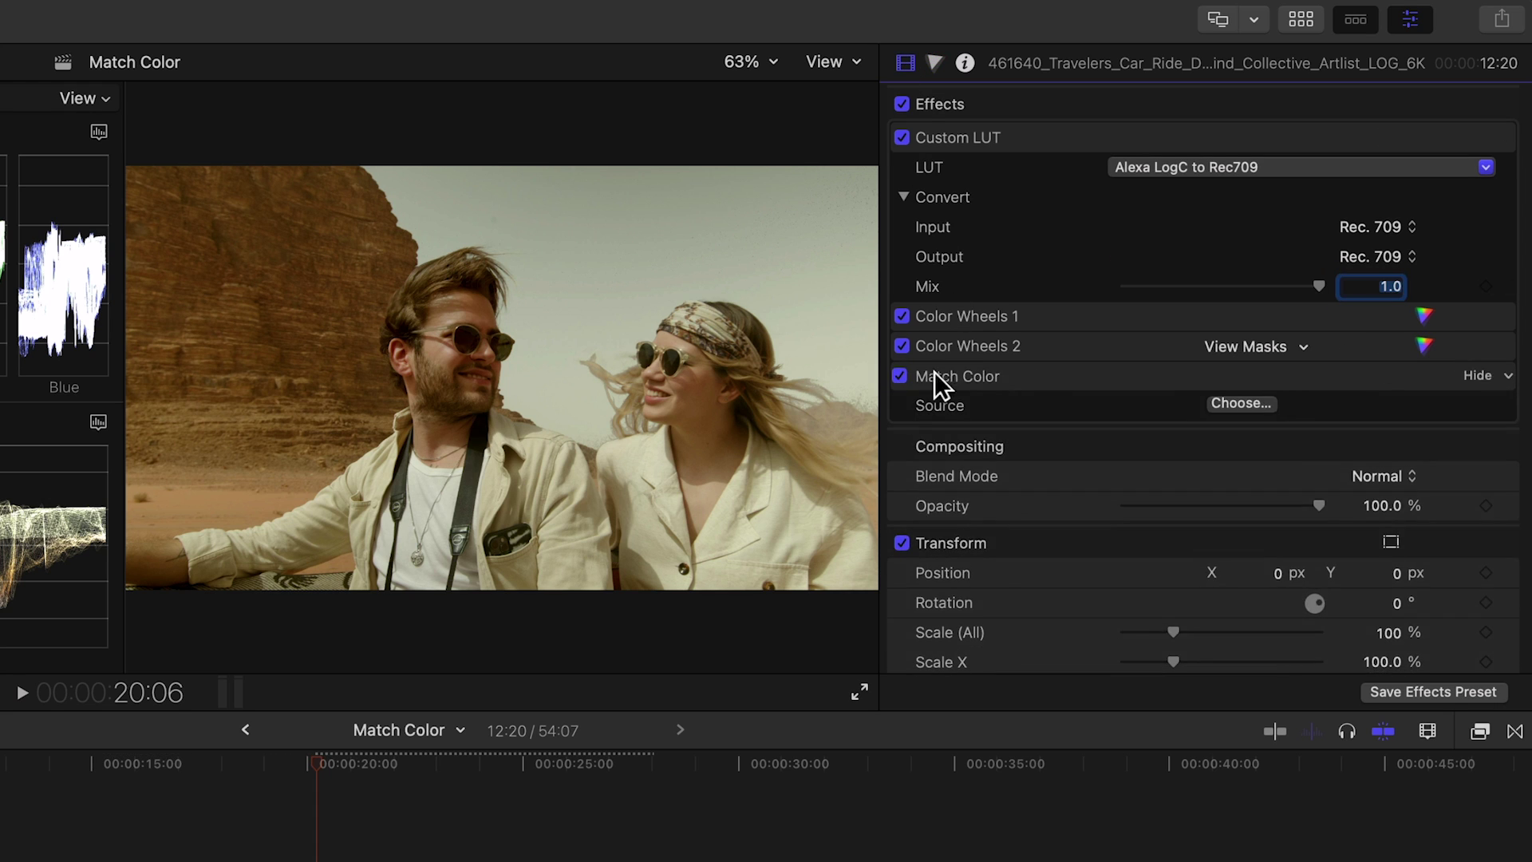
left_click(900, 375)
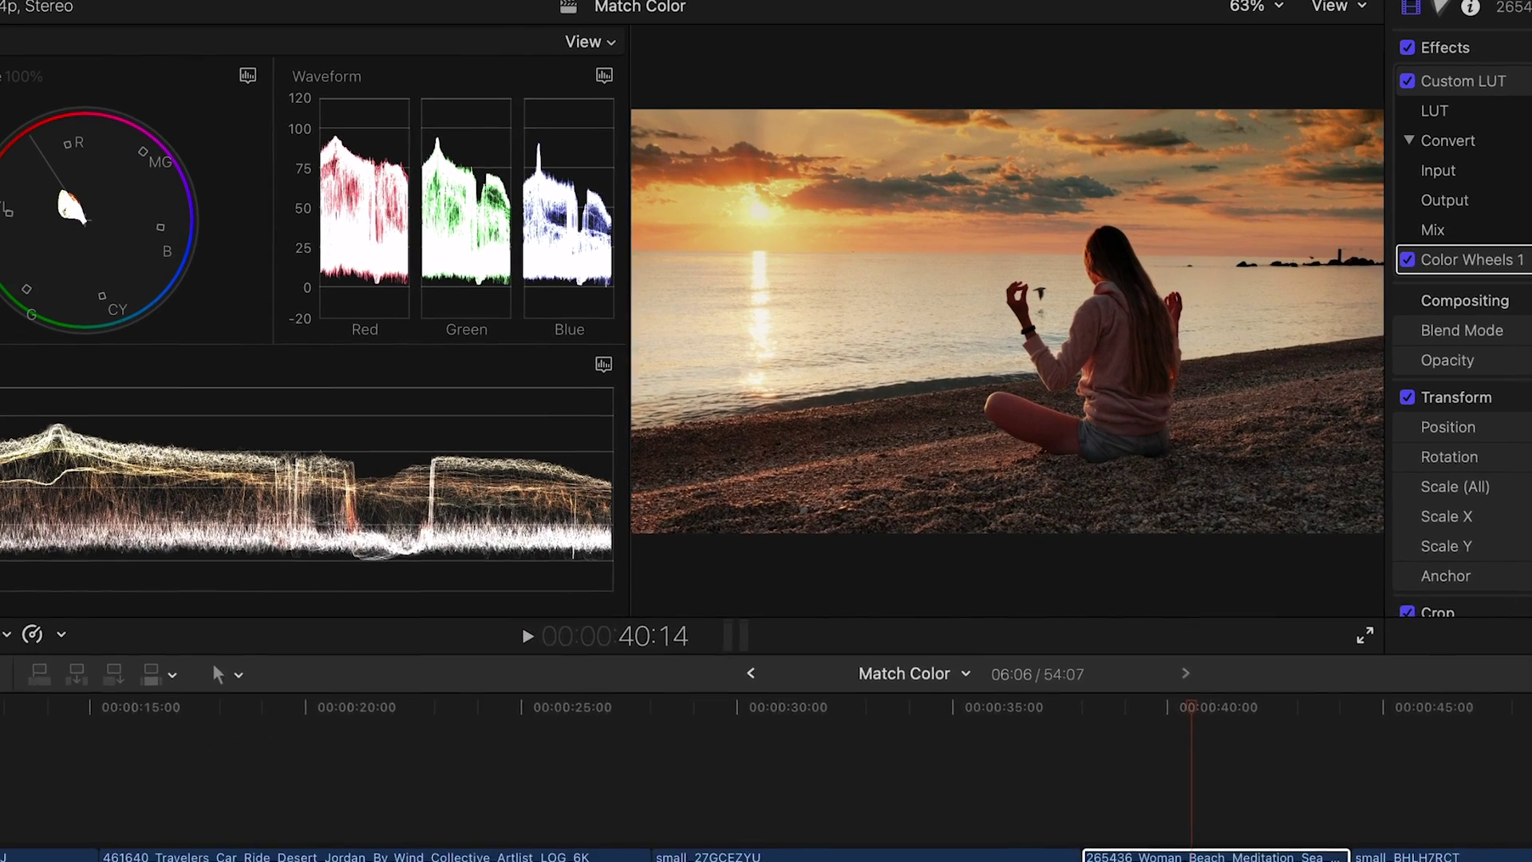
Step: Add Match Color after Color Wheels 1 on the beach clip and match it to the small_BHLH7RCT sunset still
left_click(104, 625)
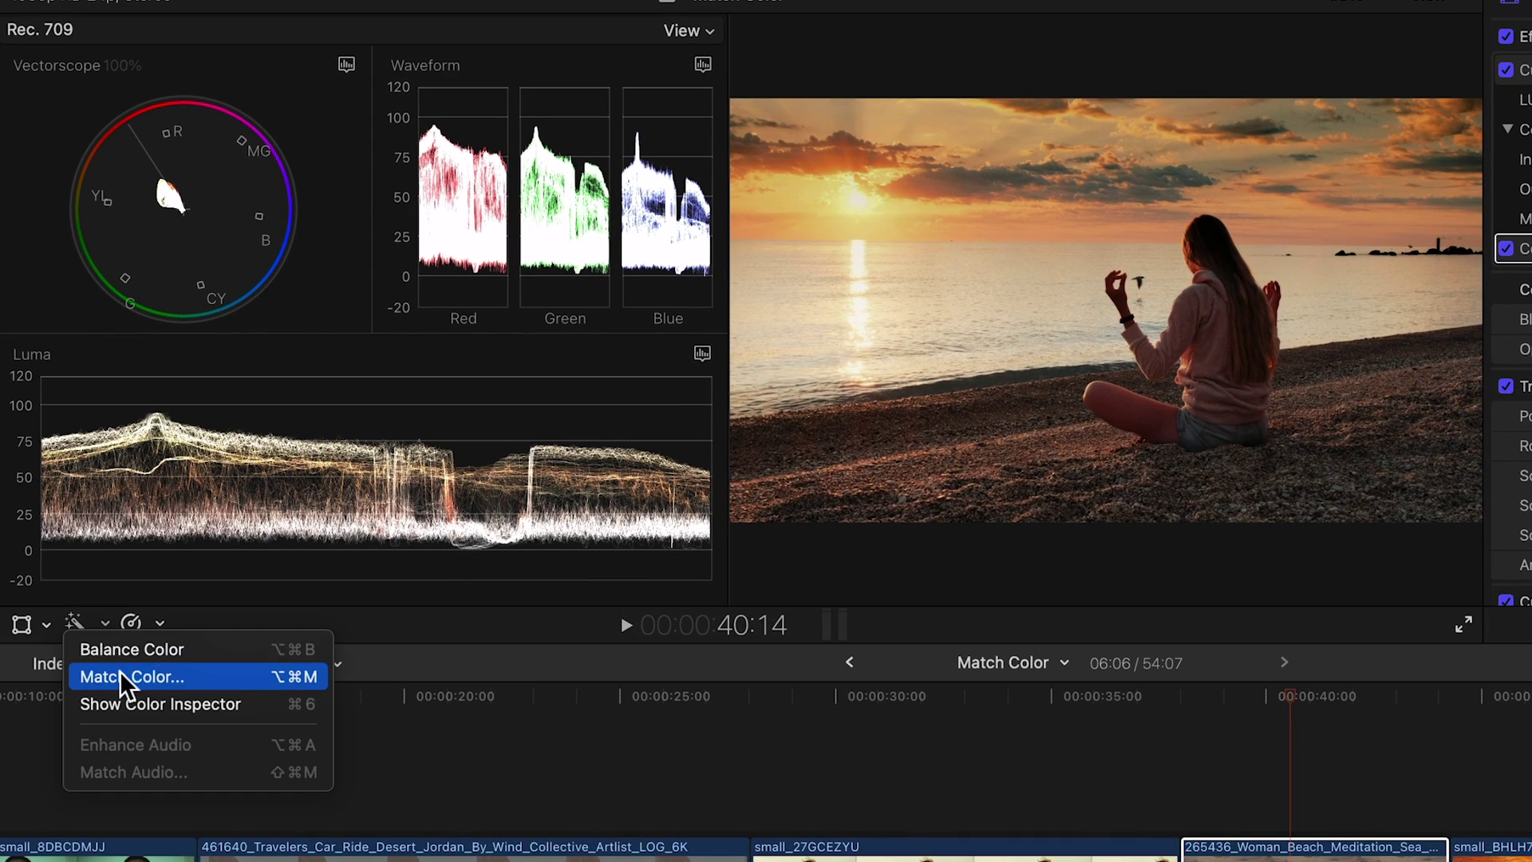
left_click(120, 676)
left_click_drag(1529, 72, 1531, 313)
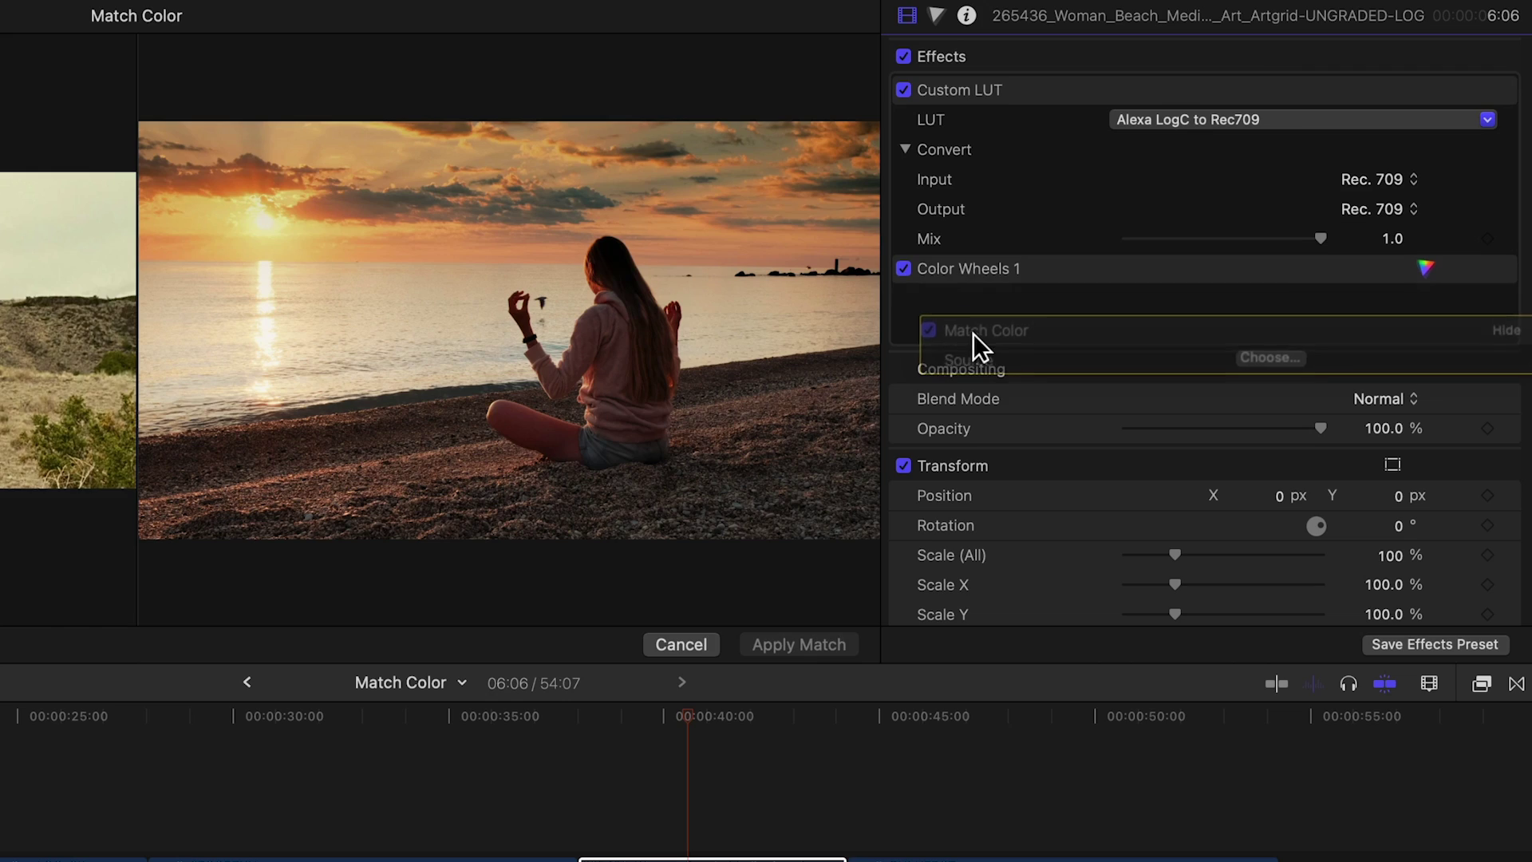
left_click_drag(974, 334, 974, 335)
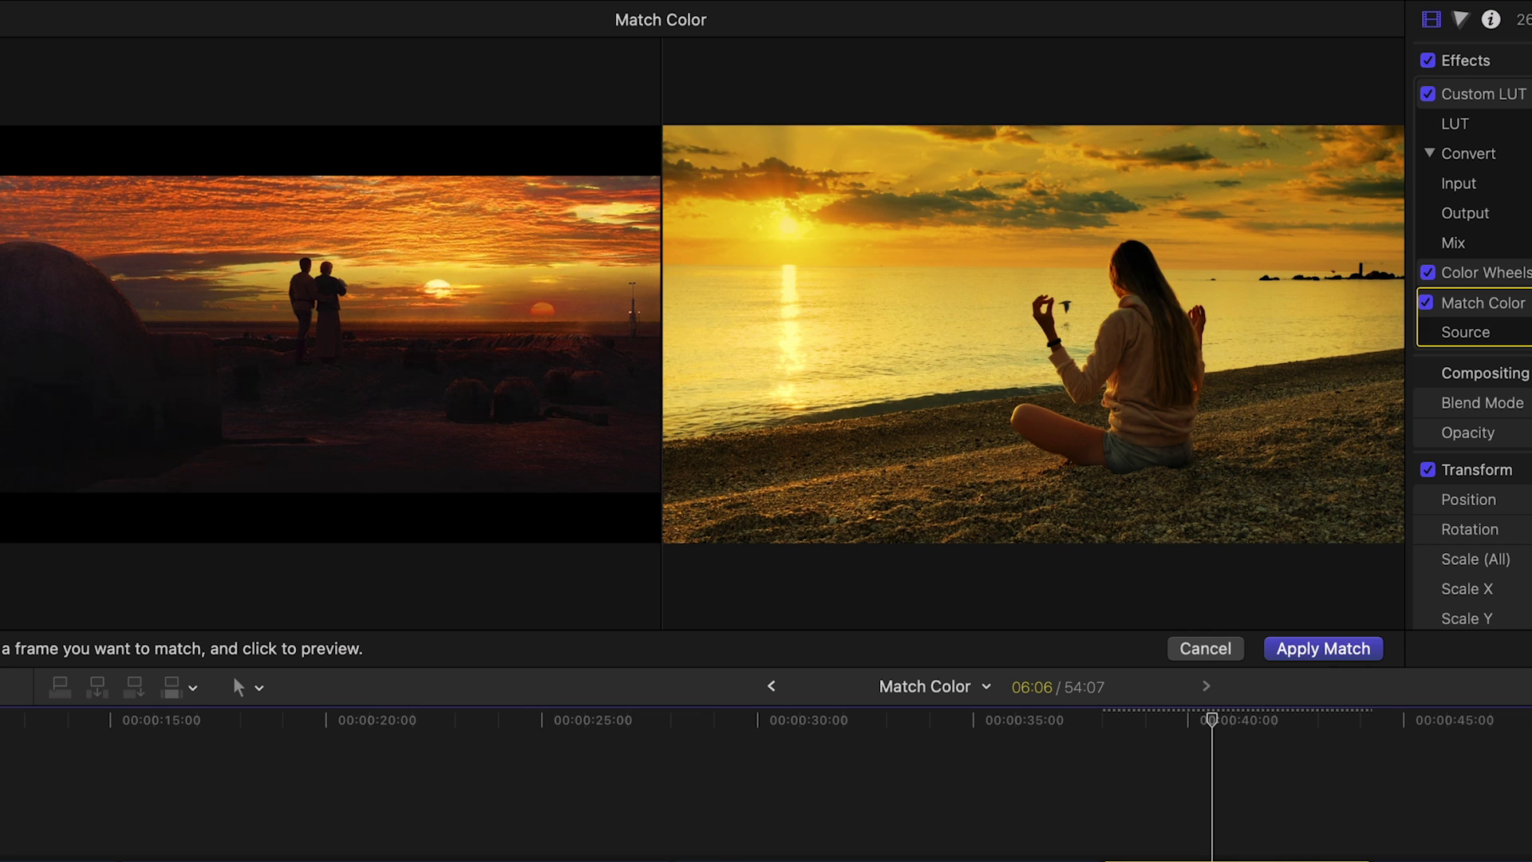
left_click(1301, 648)
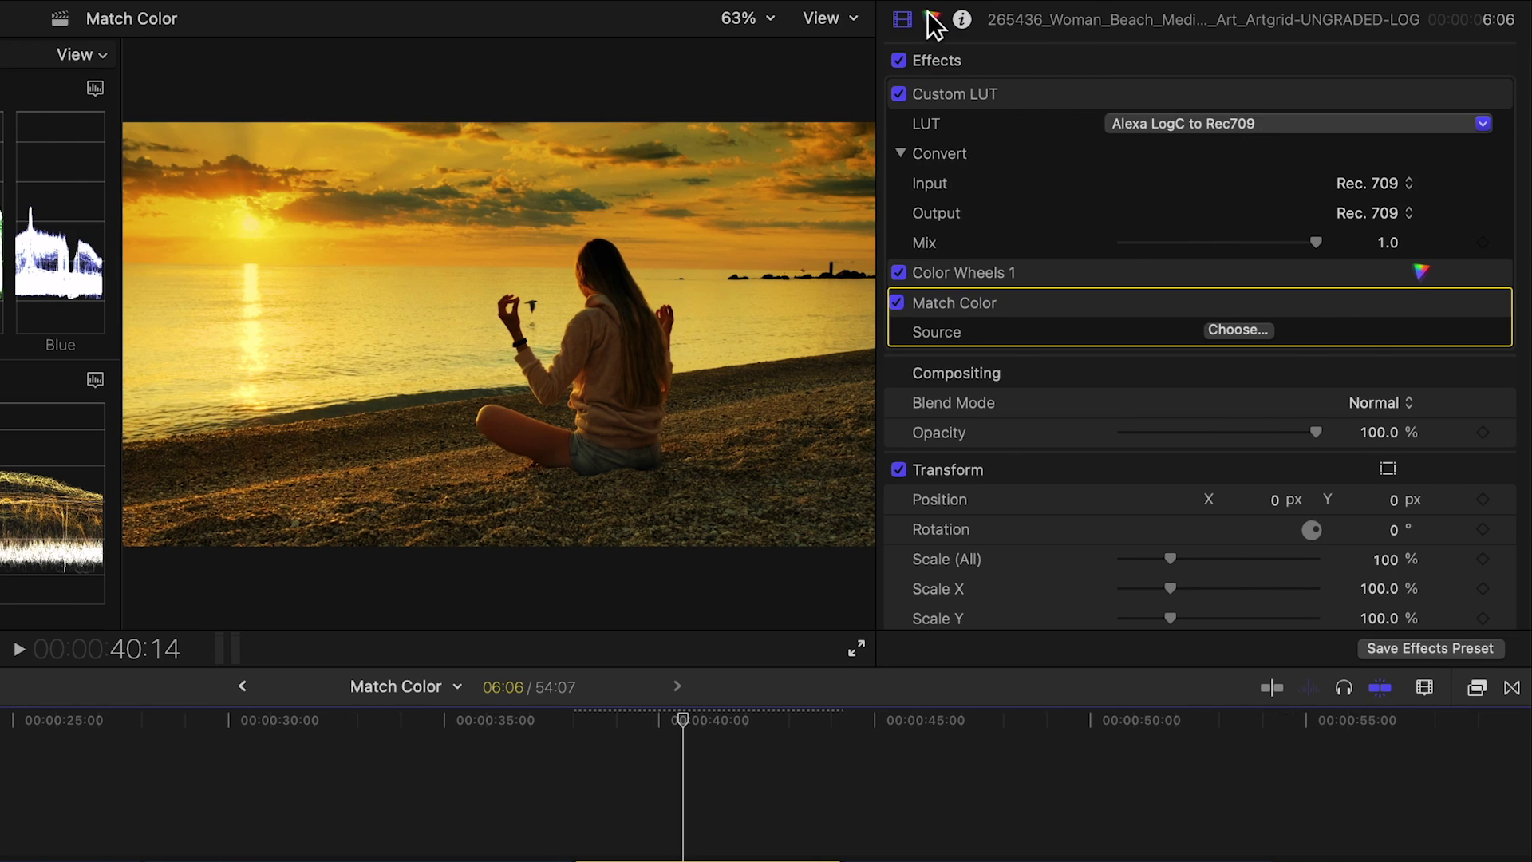
Step: Add a Color Wheels 2 correction and drag it above Match Color
left_click(934, 24)
left_click(983, 60)
left_click(1010, 206)
left_click(905, 24)
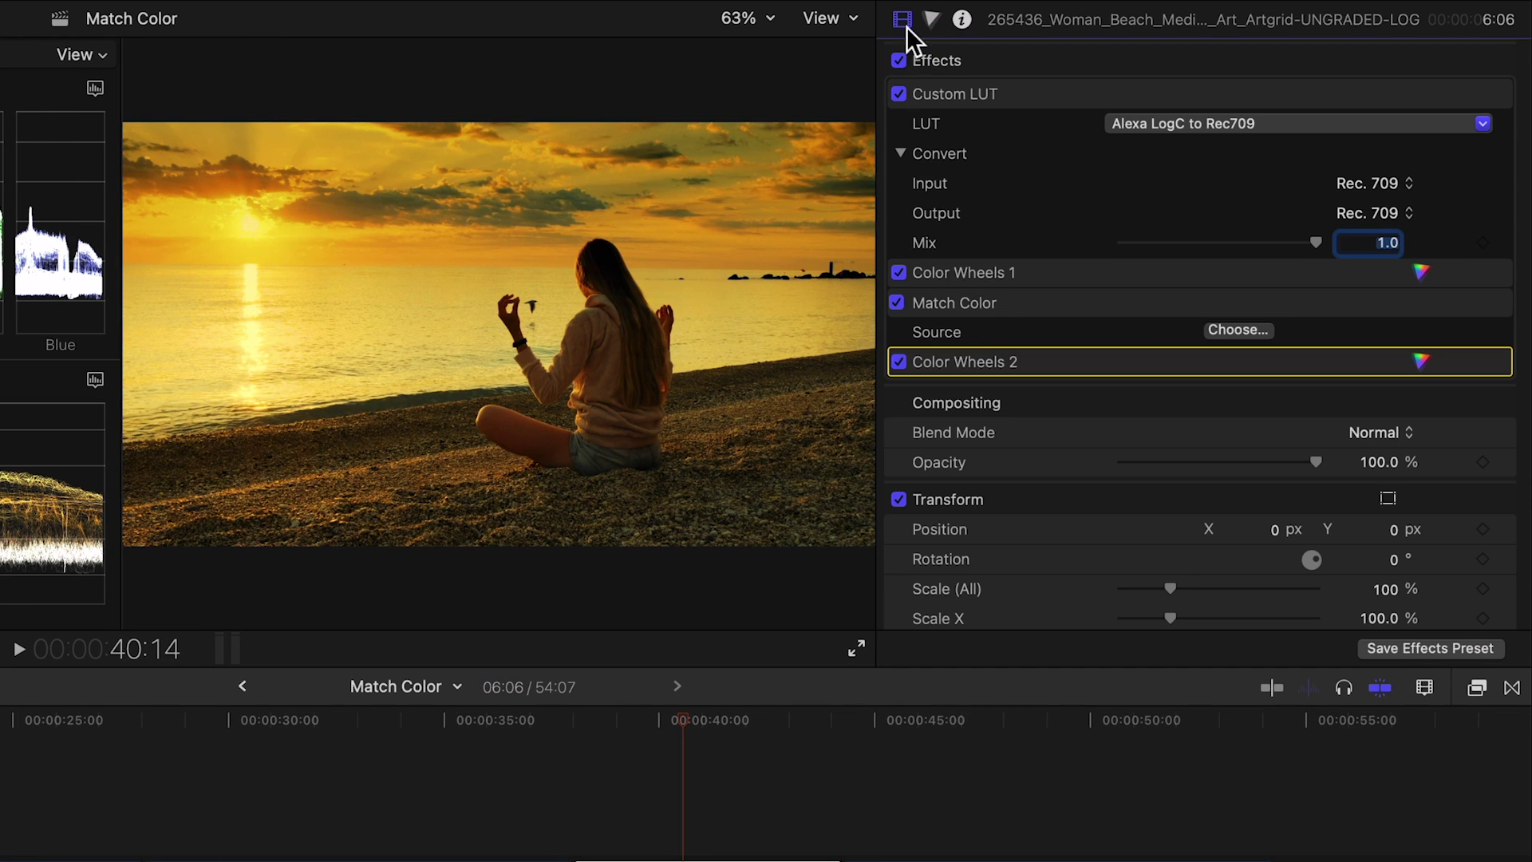
left_click_drag(964, 362, 963, 302)
Step: Set Color Wheels 2 Tint to 29, compare it on and off, and leave it switched off
key("super+6")
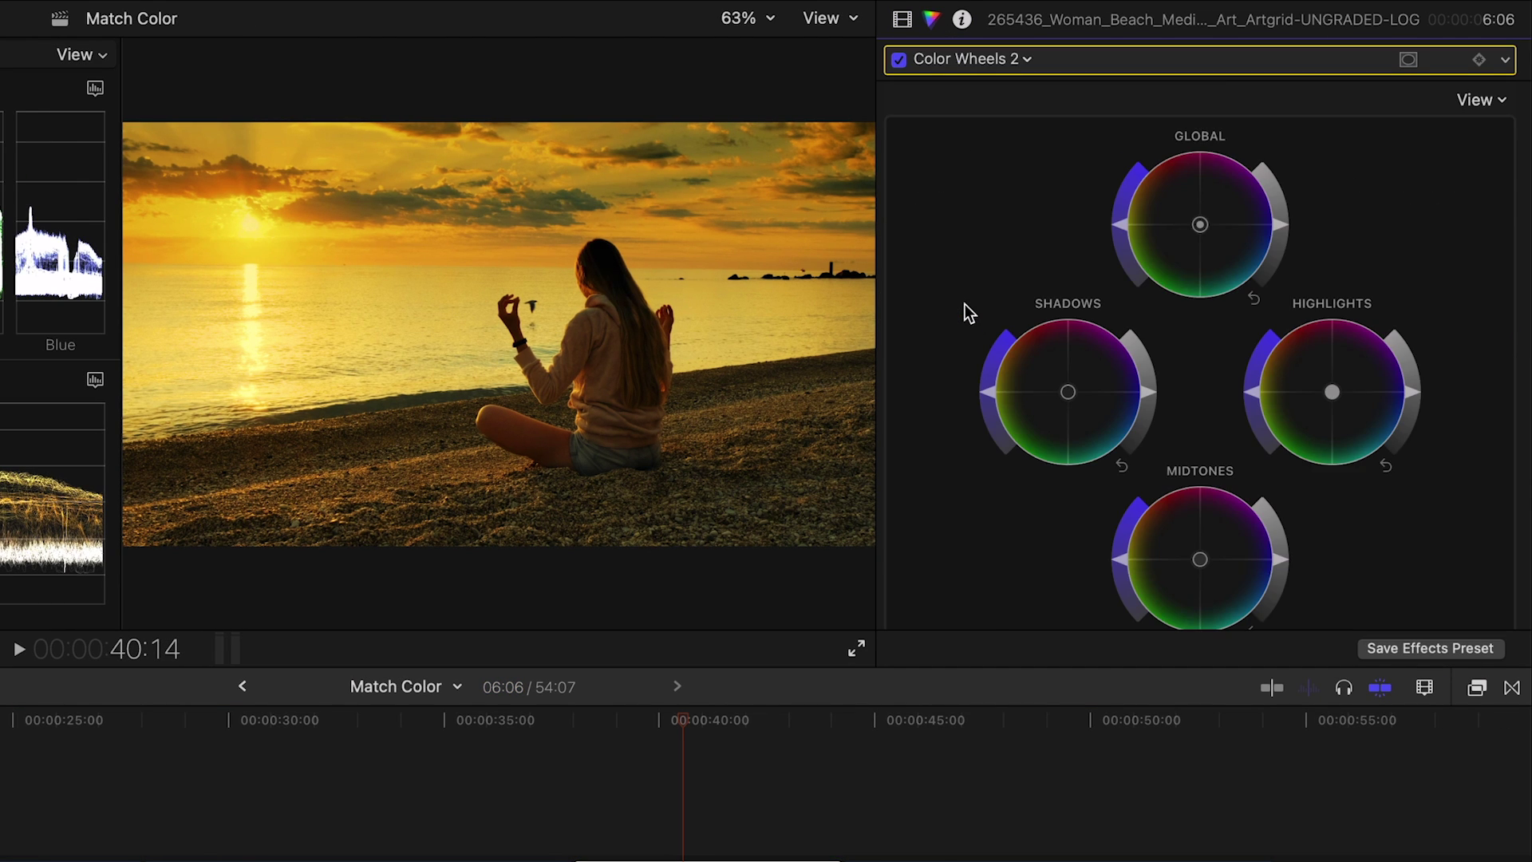
scroll(964, 304, "down", 3)
scroll(966, 308, "down", 2)
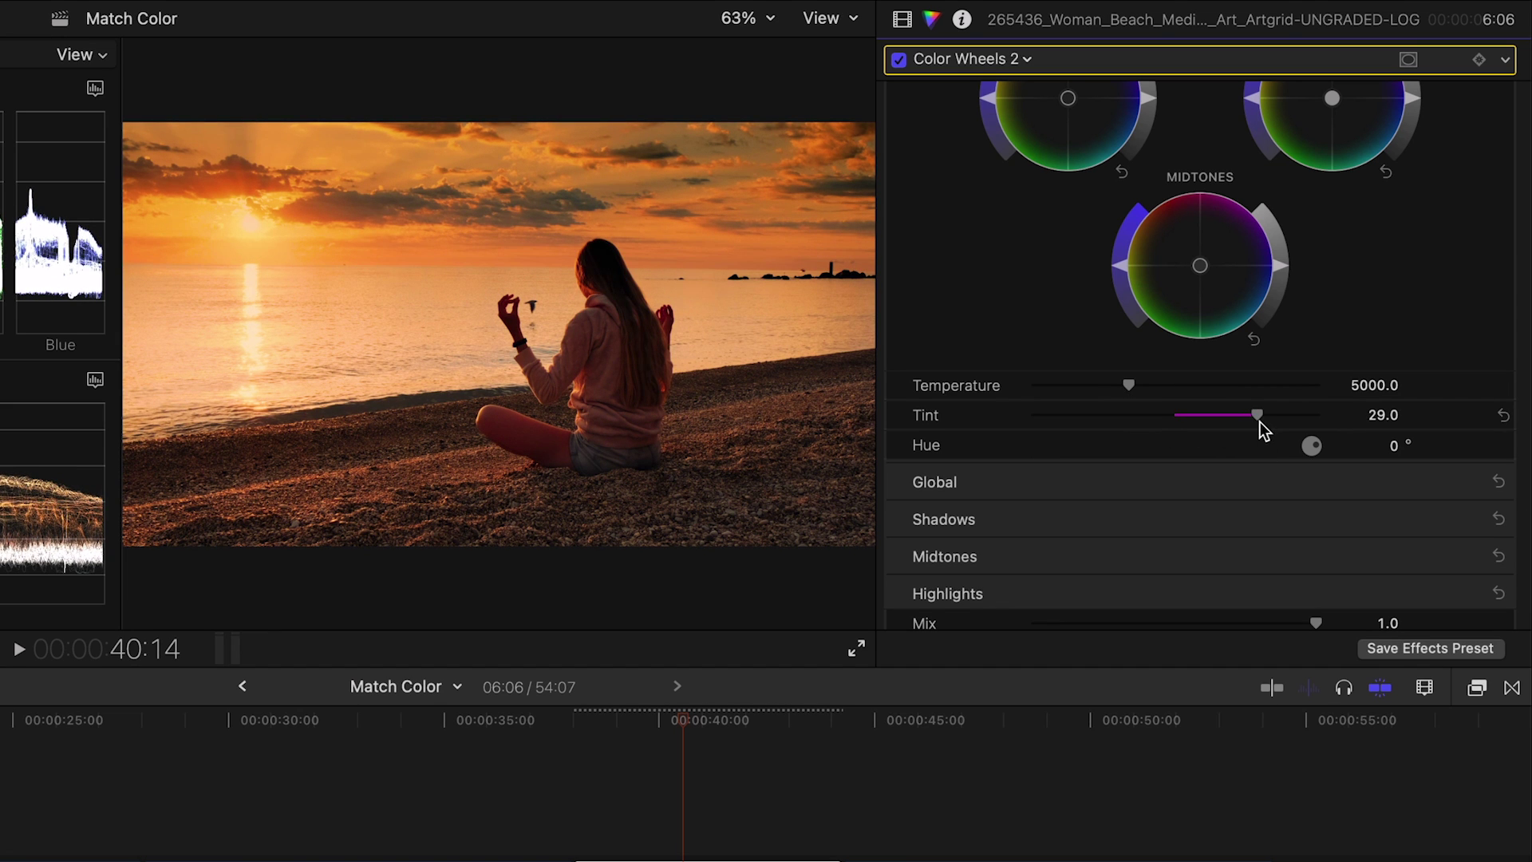
left_click(903, 21)
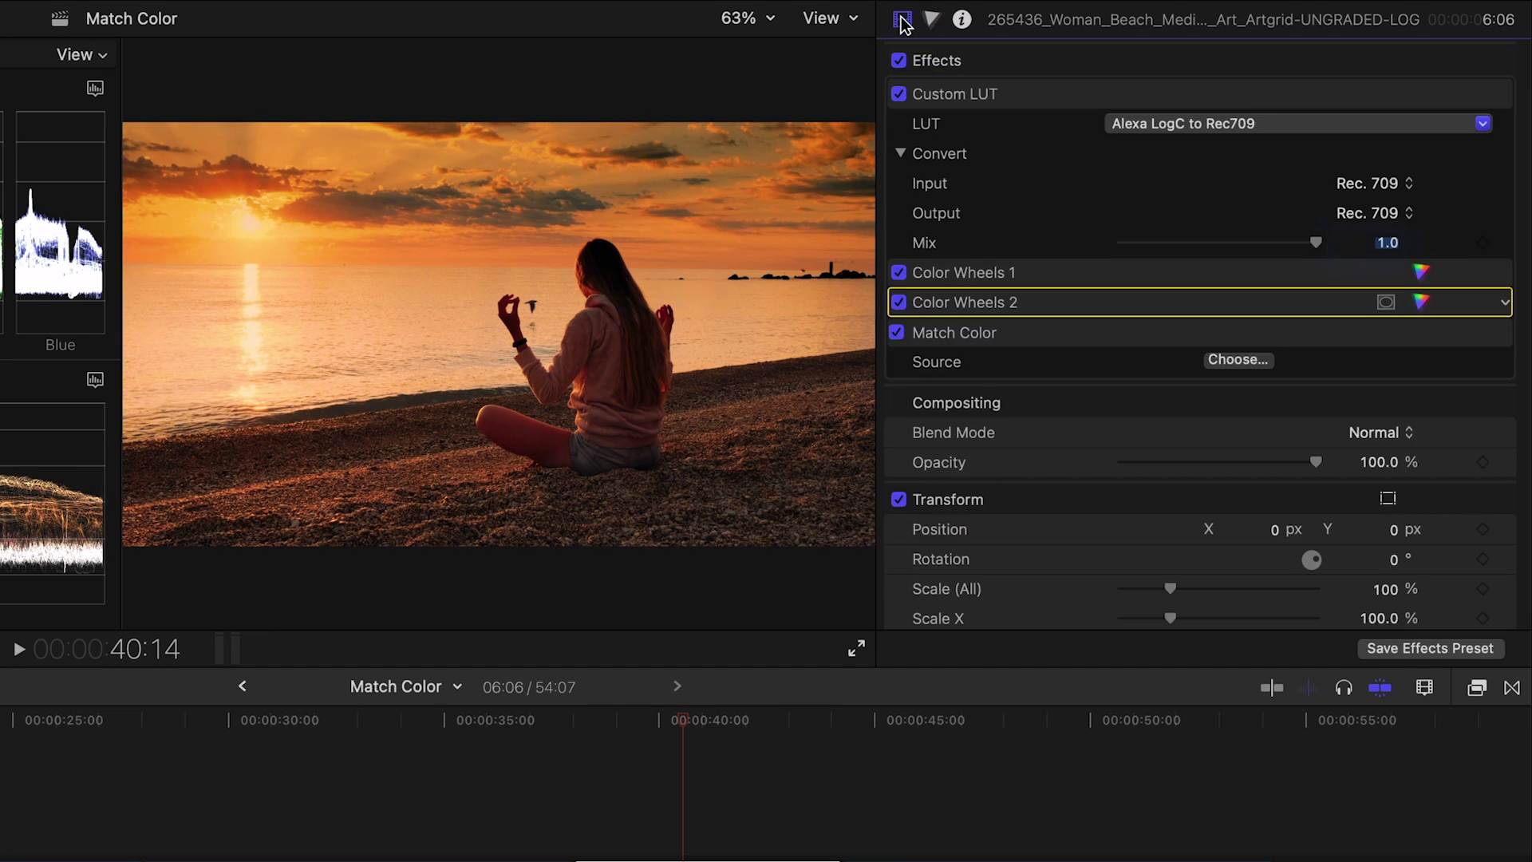
left_click(898, 303)
left_click(897, 304)
left_click(898, 303)
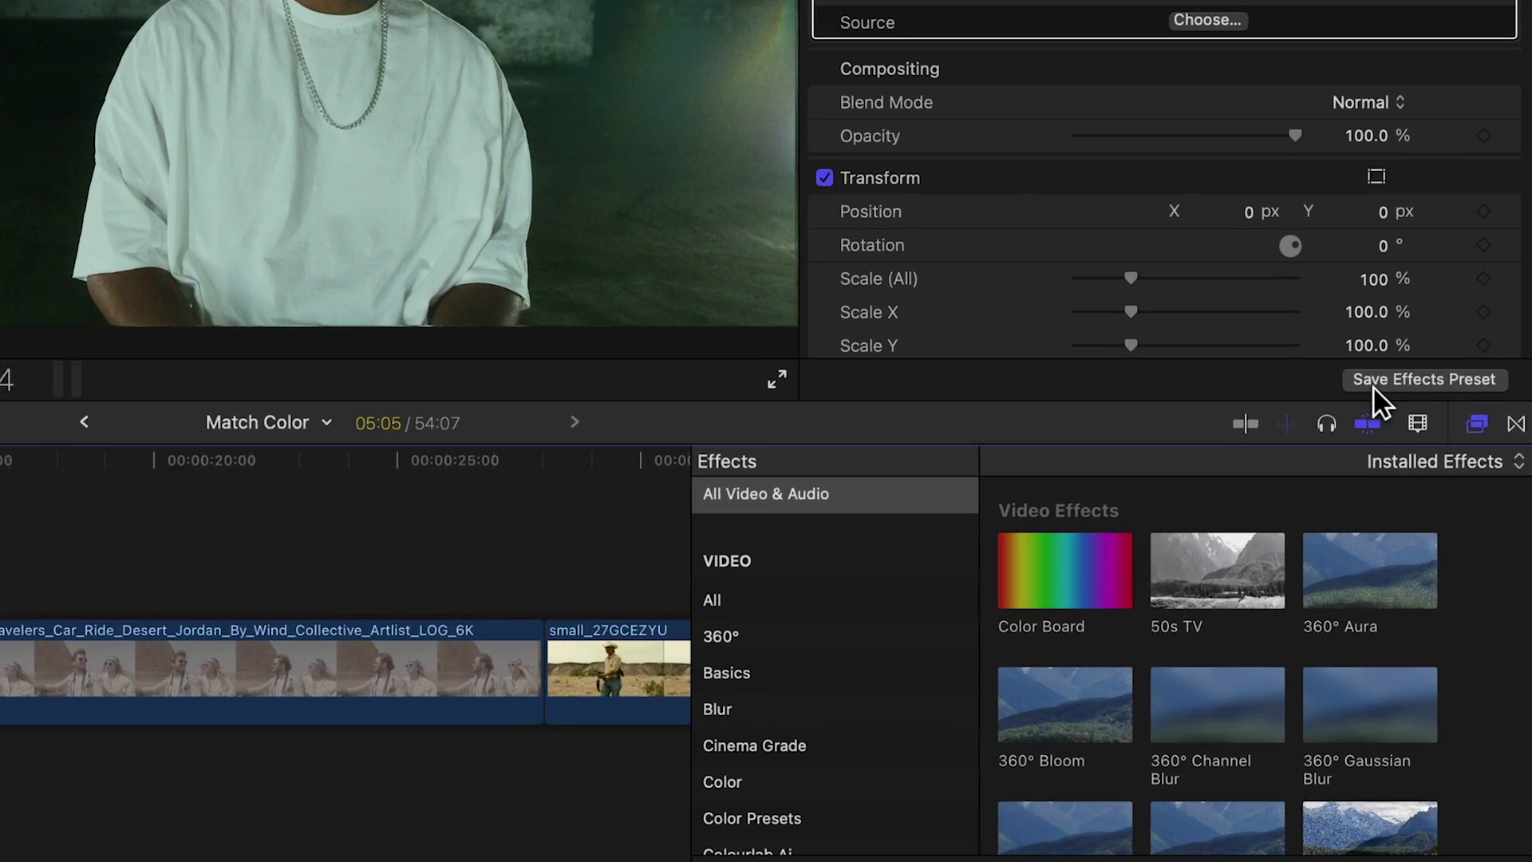
Step: Save an effects preset named MoonlightLook in the Color category containing only Match Color
left_click(1373, 386)
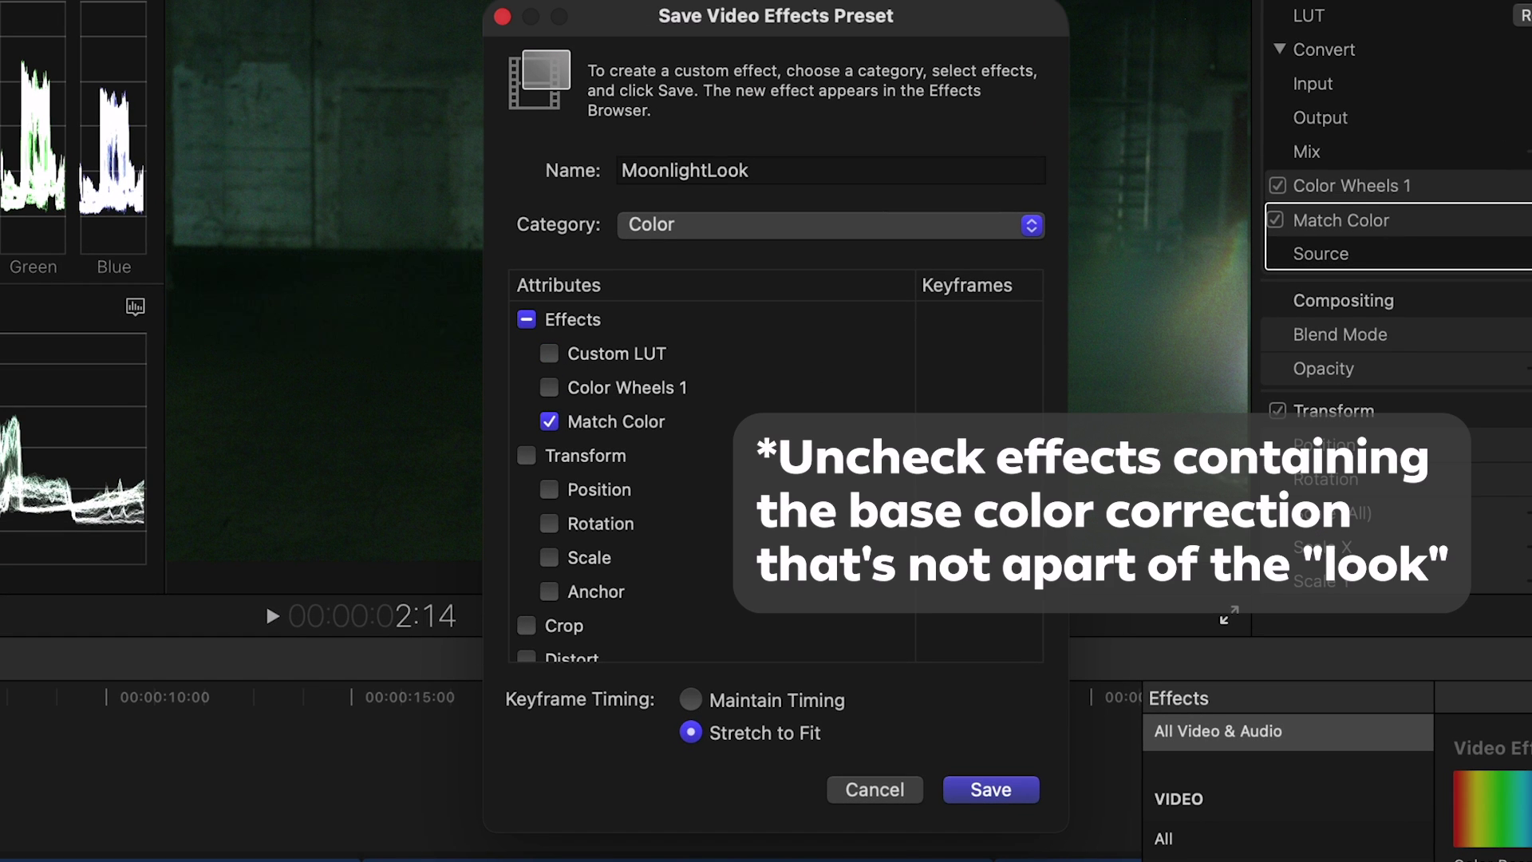
left_click(958, 792)
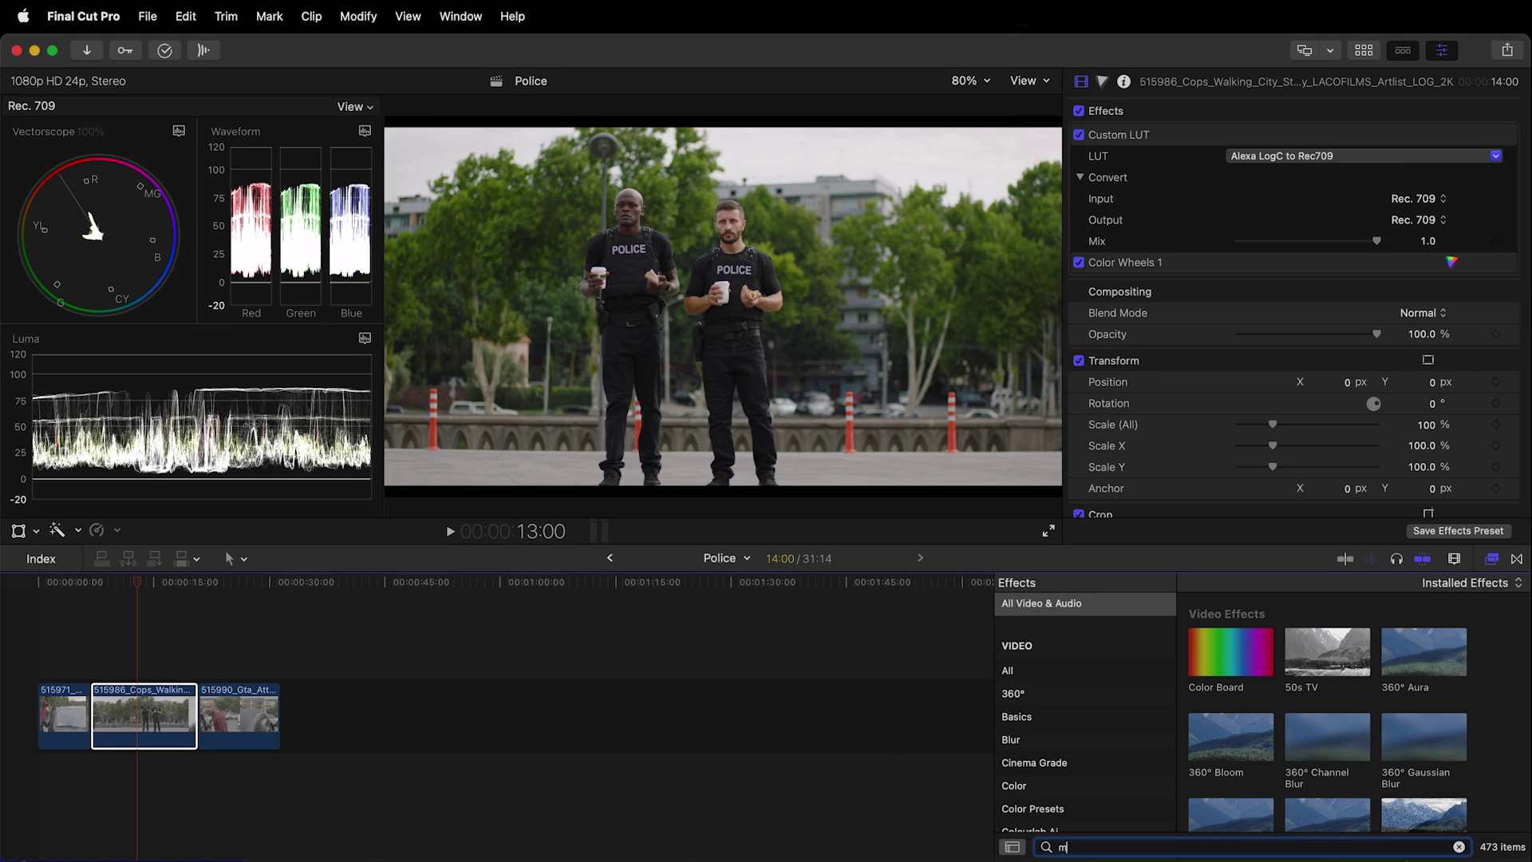
Step: Search effects for moonlight, drop MoonlightLook onto the police clip, and toggle Match Color to compare
type("oonlightlo")
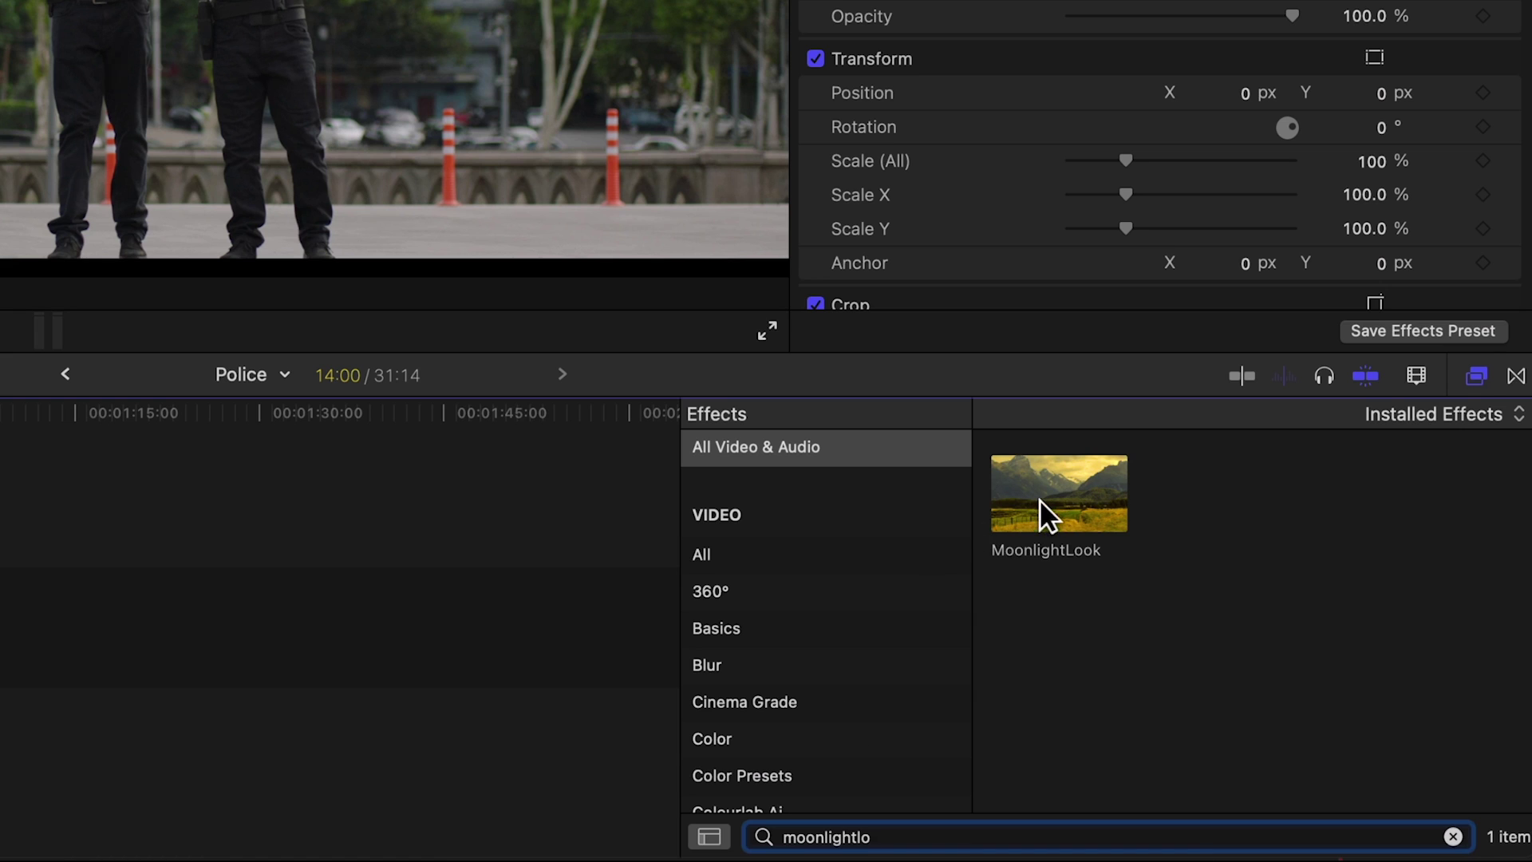
left_click_drag(1045, 511, 132, 723)
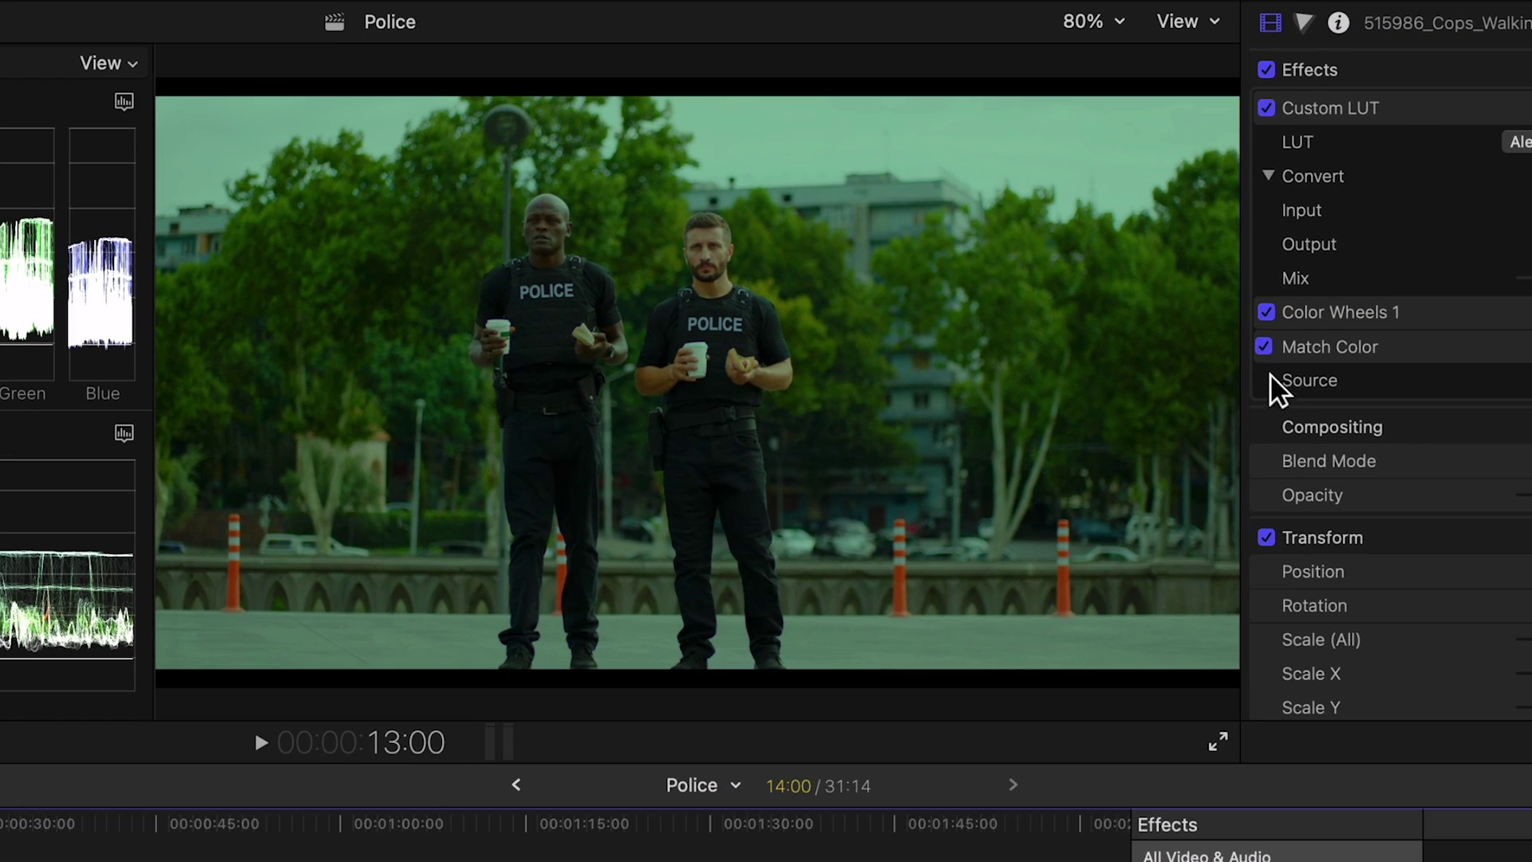
left_click(1079, 284)
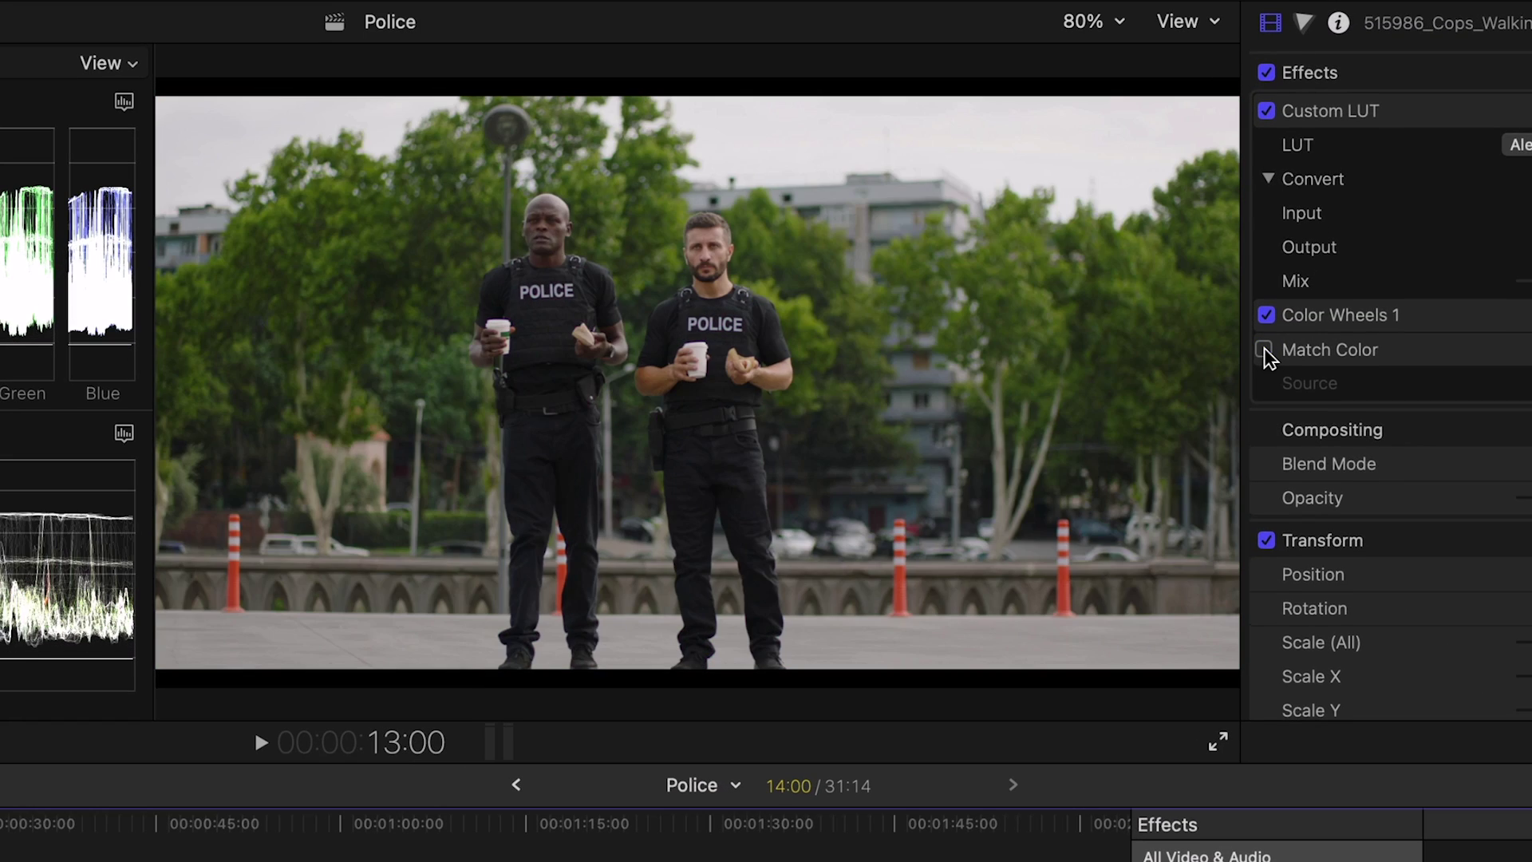
left_click(1264, 351)
type("noco")
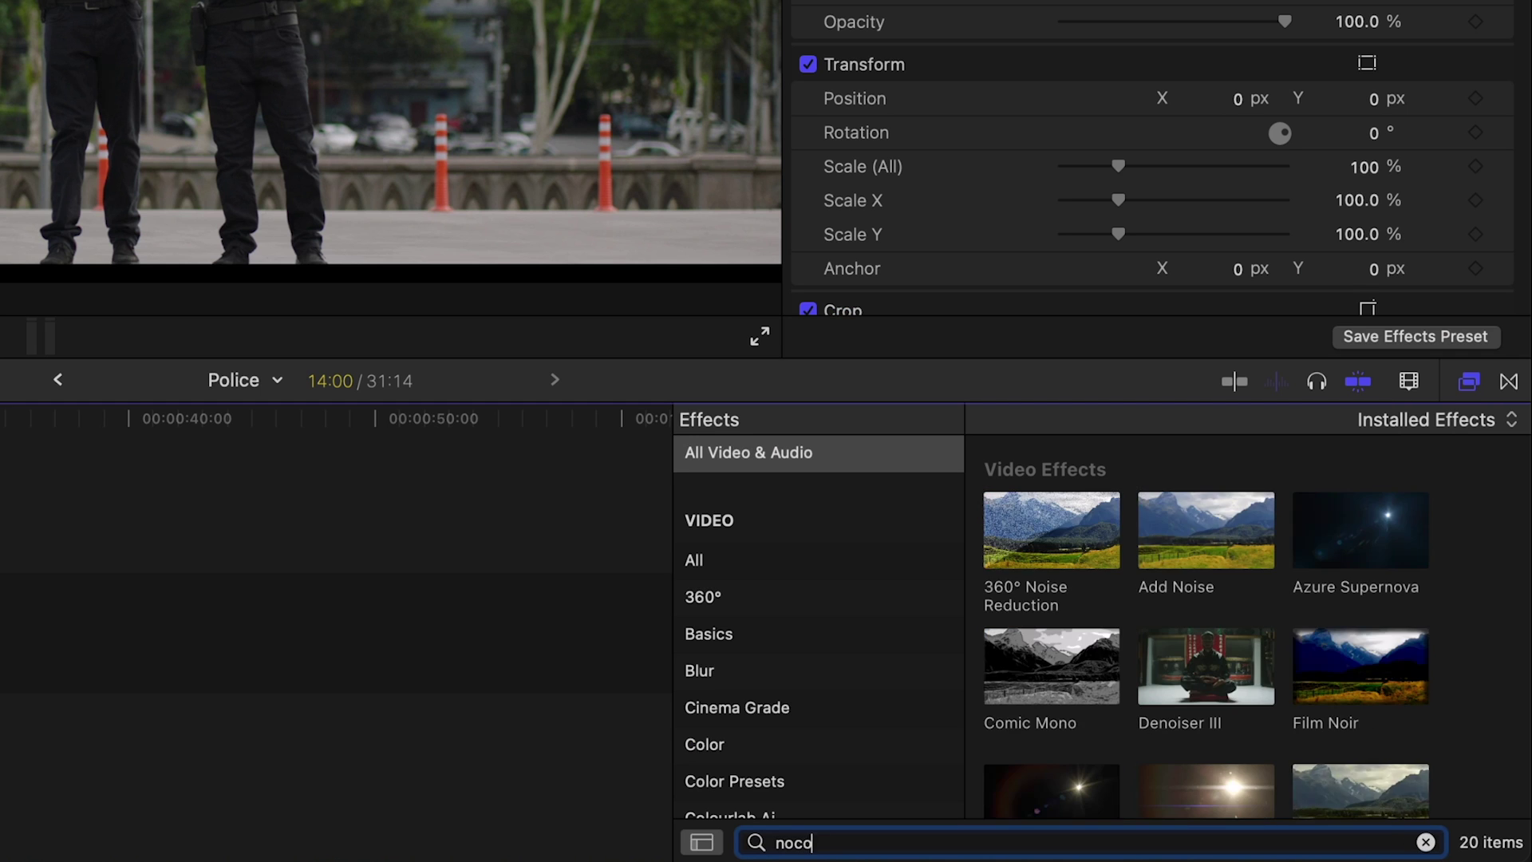
type("u")
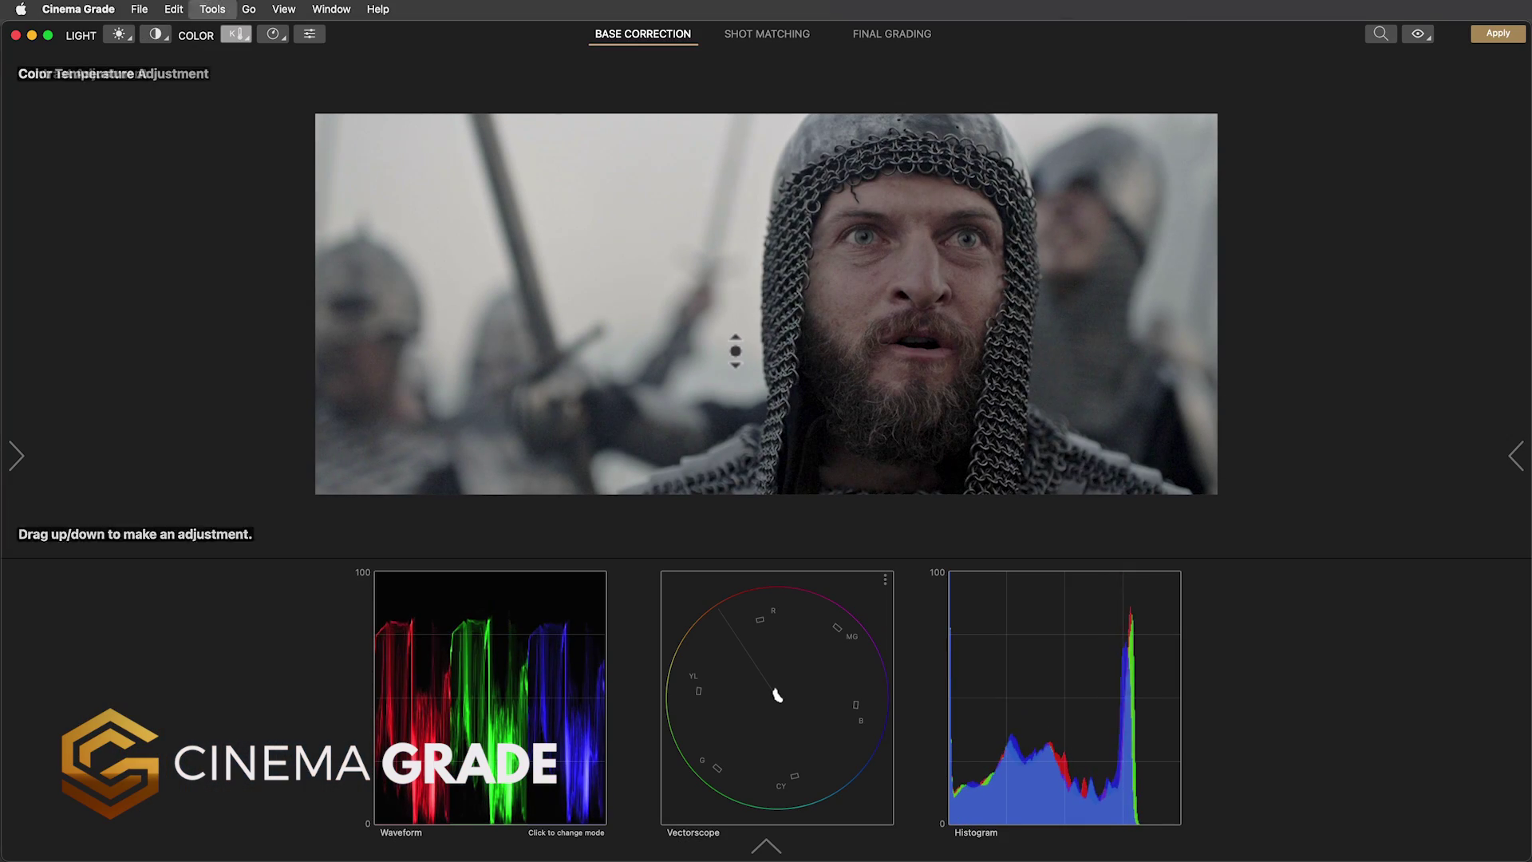
Step: Warm the knight shot, group the battle clips with it, and apply the Drive look
left_click_drag(736, 352, 735, 343)
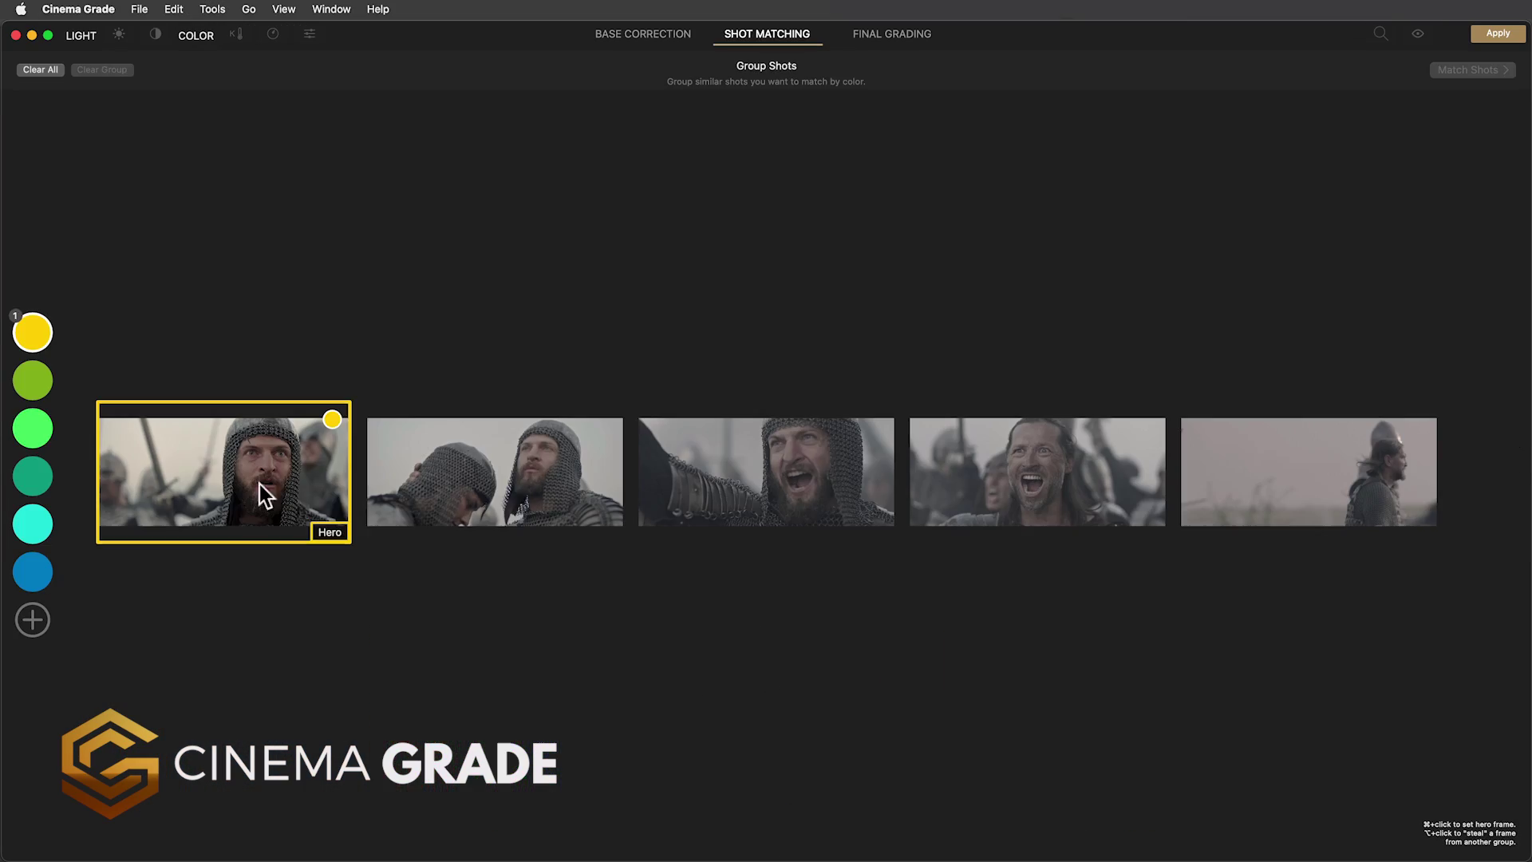
left_click_drag(264, 495, 1078, 513)
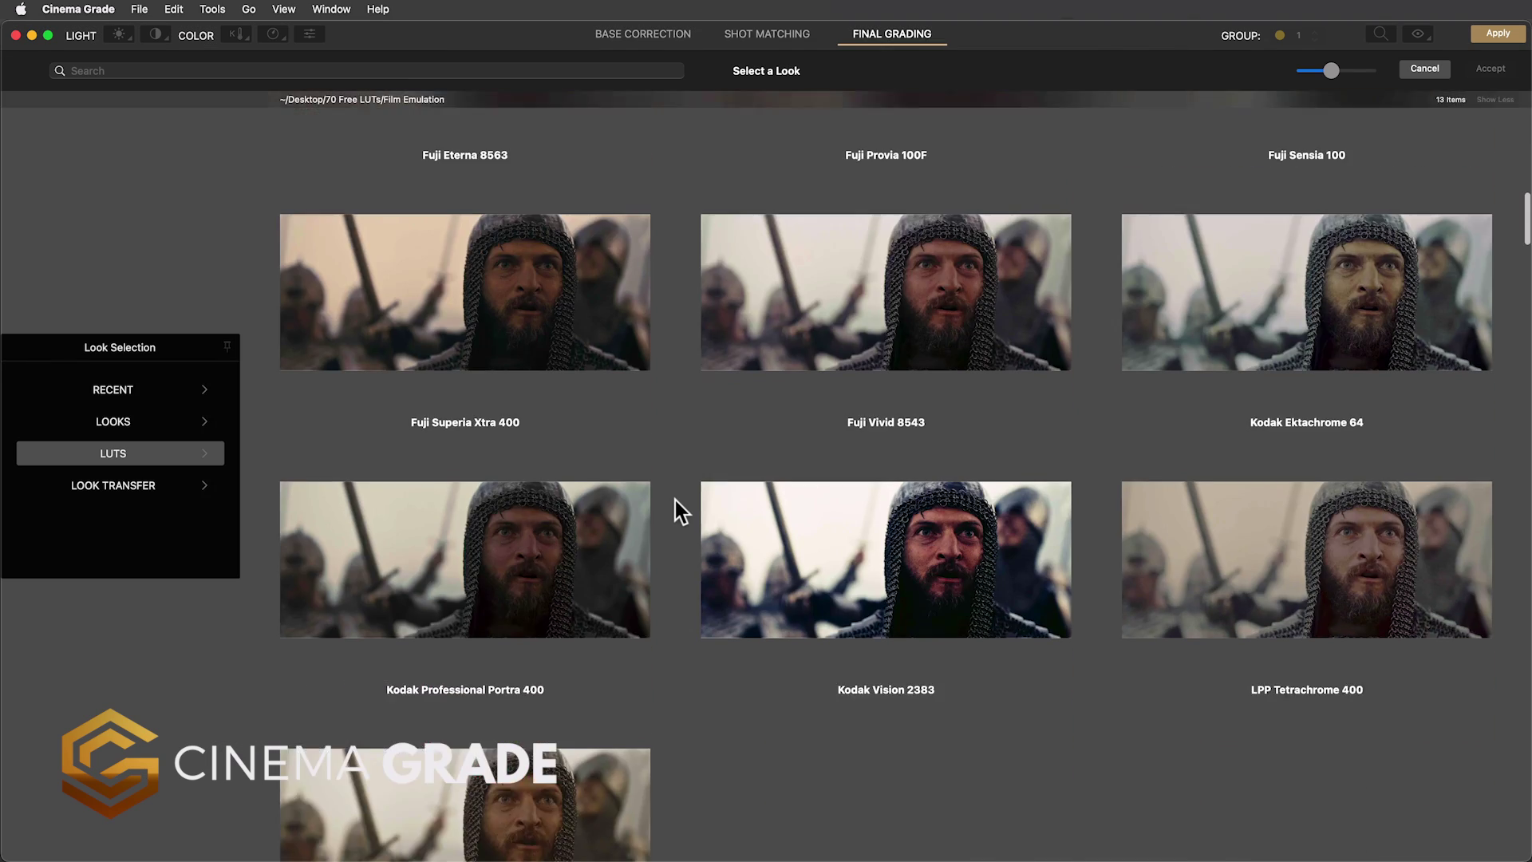
scroll(675, 500, "down", 5)
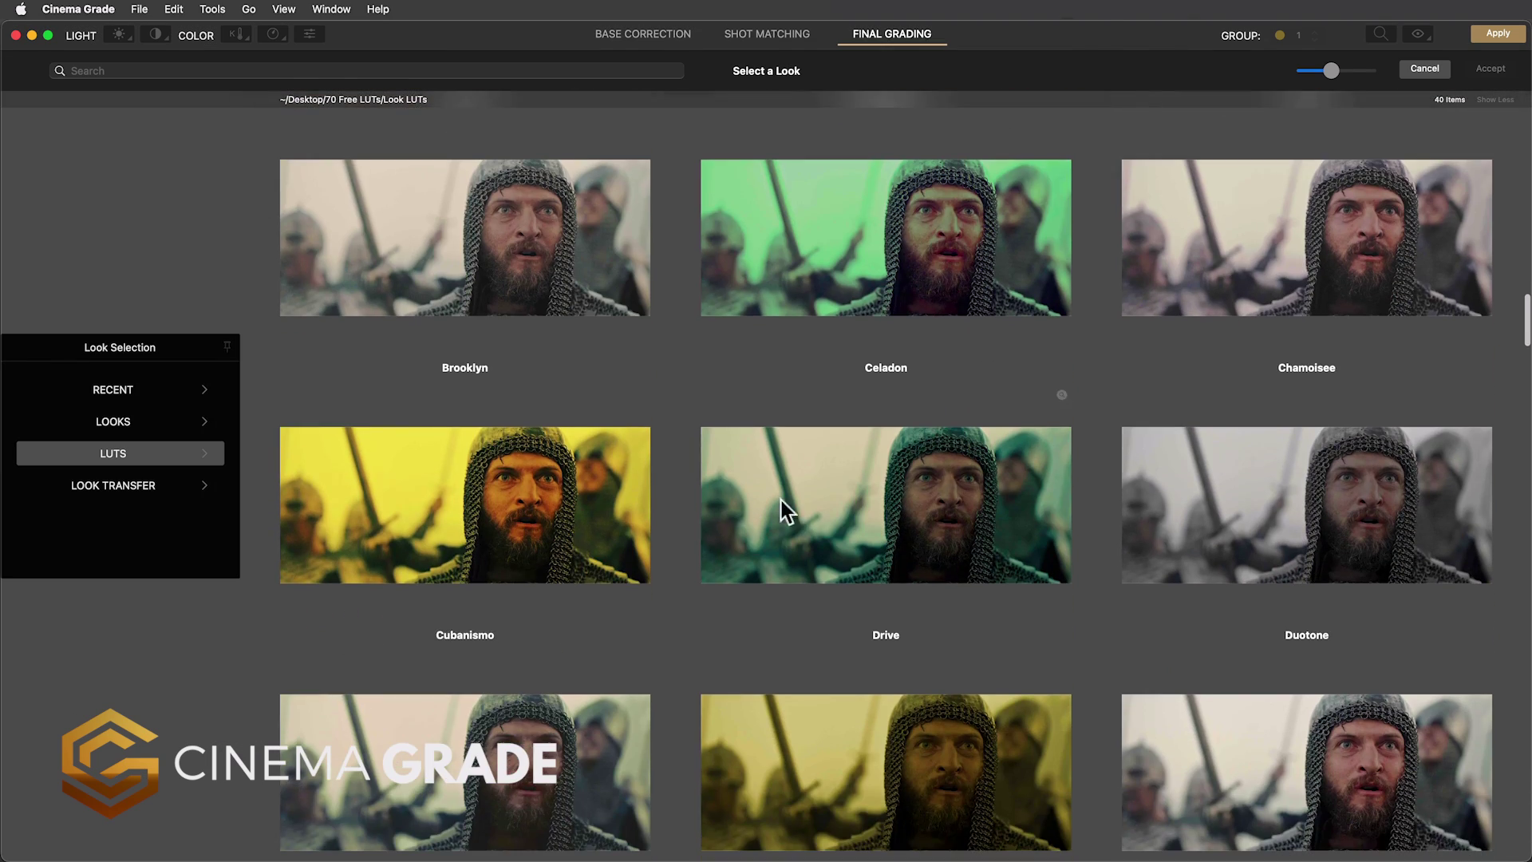
left_click(782, 501)
left_click(1491, 69)
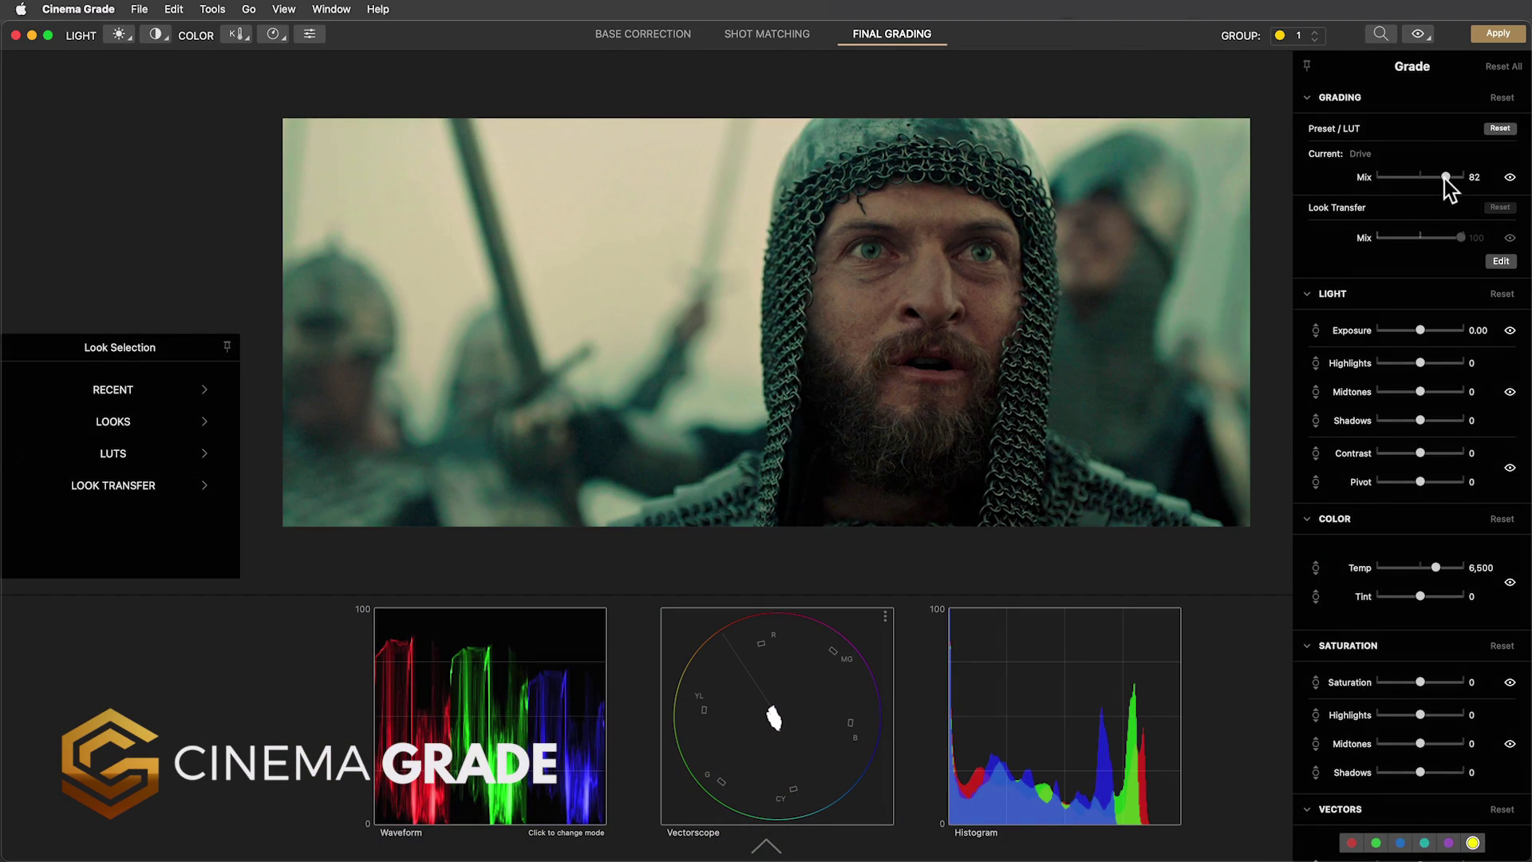
Step: Step through the grouped clips, then brighten and add colour to the trumpeter shot
mouse_move(766, 847)
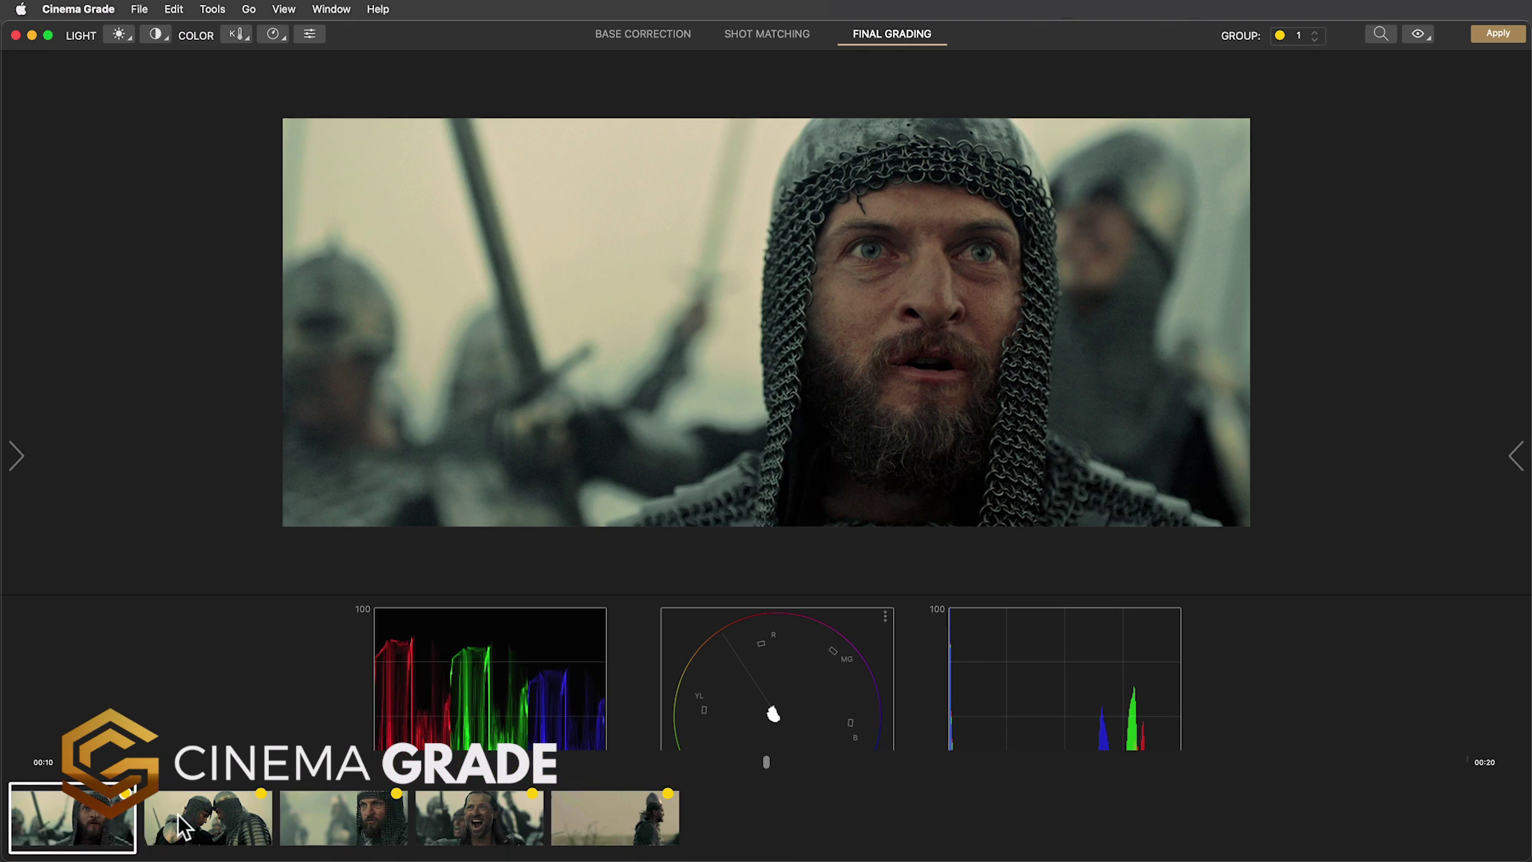
left_click(184, 826)
left_click(335, 822)
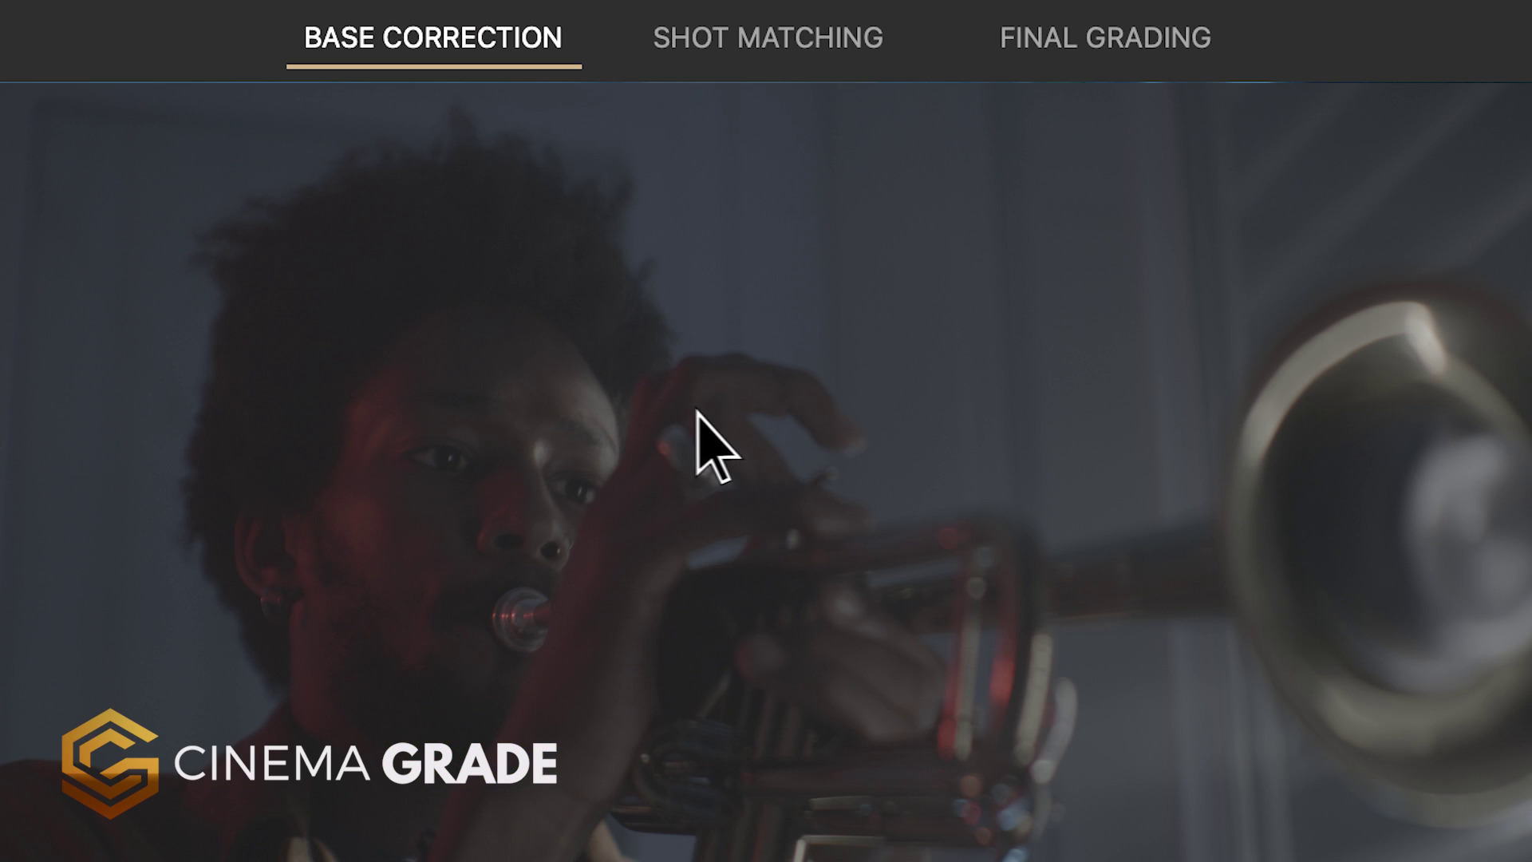
left_click_drag(687, 416, 687, 414)
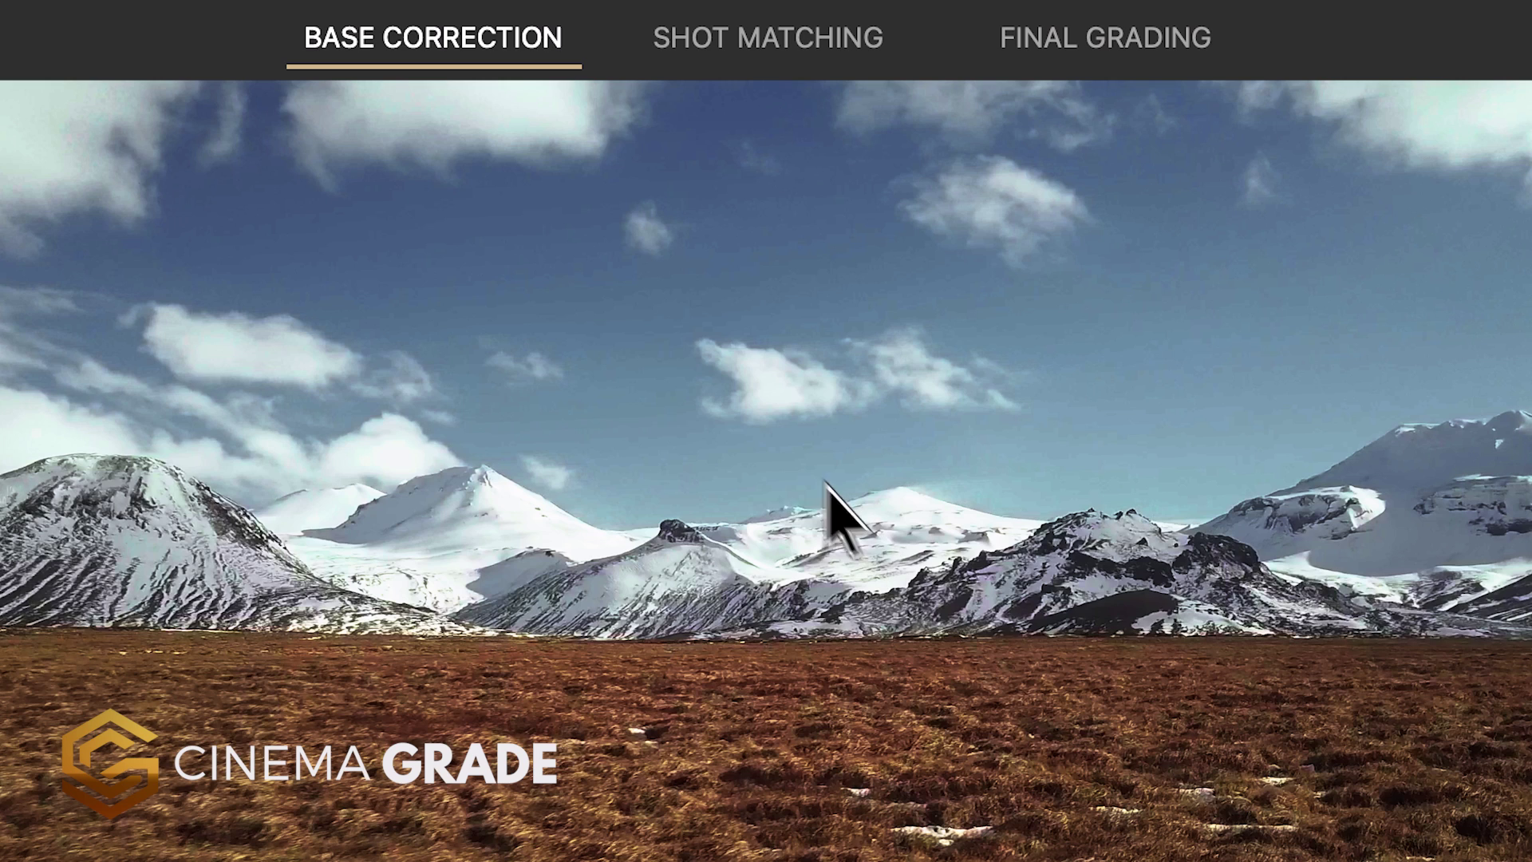